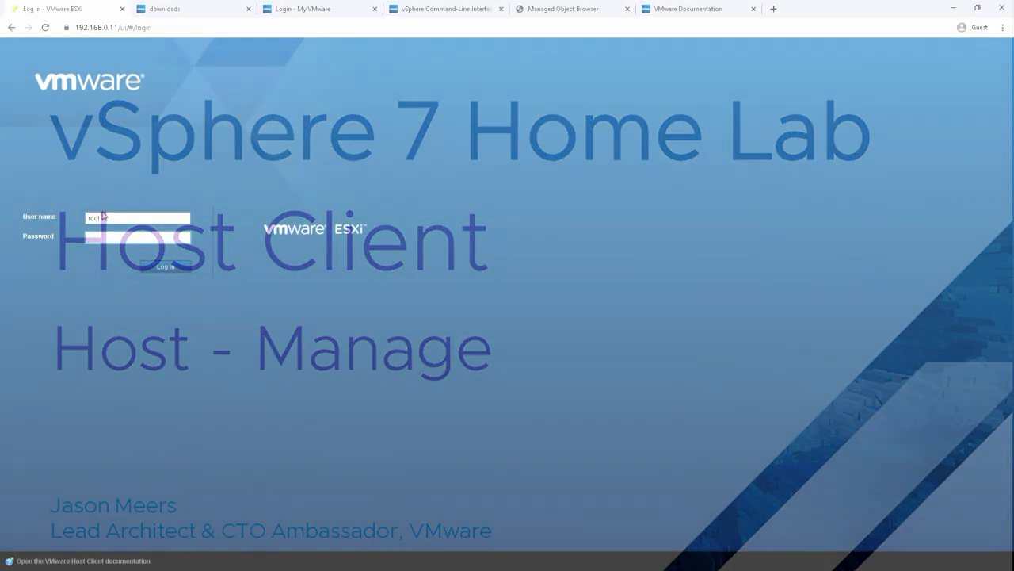
Log in to the ESXi host as root with the account password and dismiss the welcome notification
{"action": "type", "text": "•"}
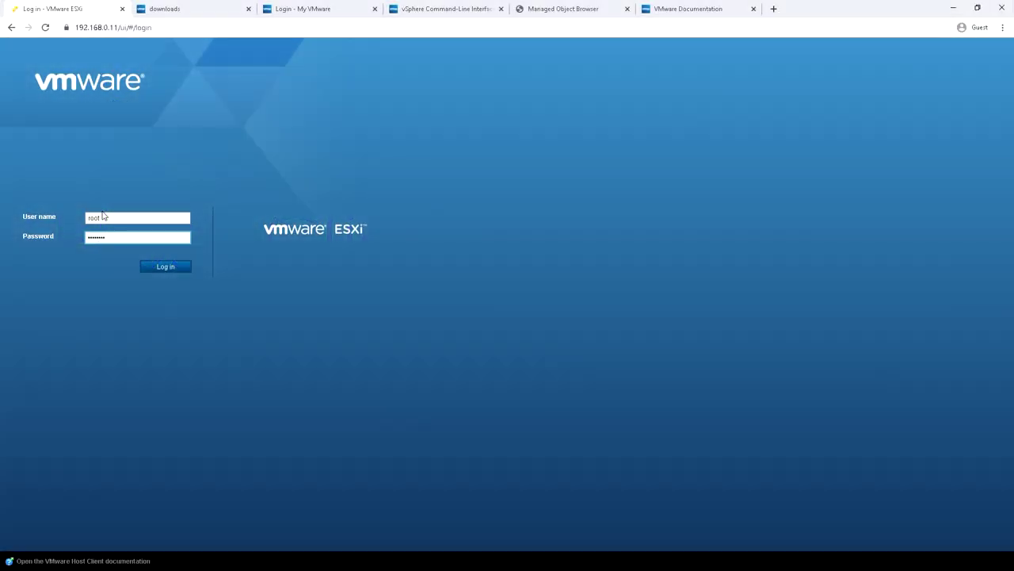
{"action": "key", "text": "Return"}
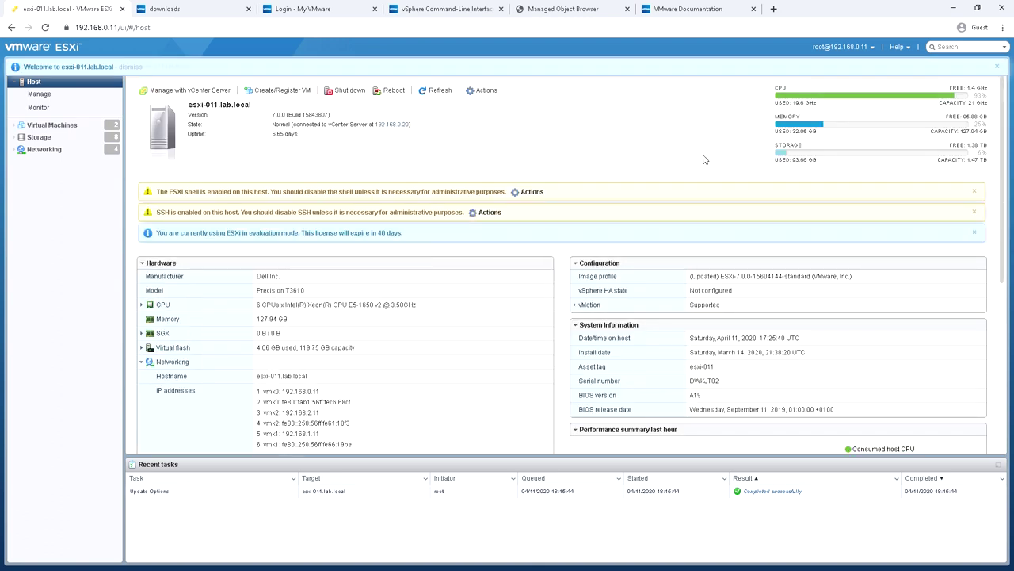
{"action": "left_click", "coordinate": [996, 67]}
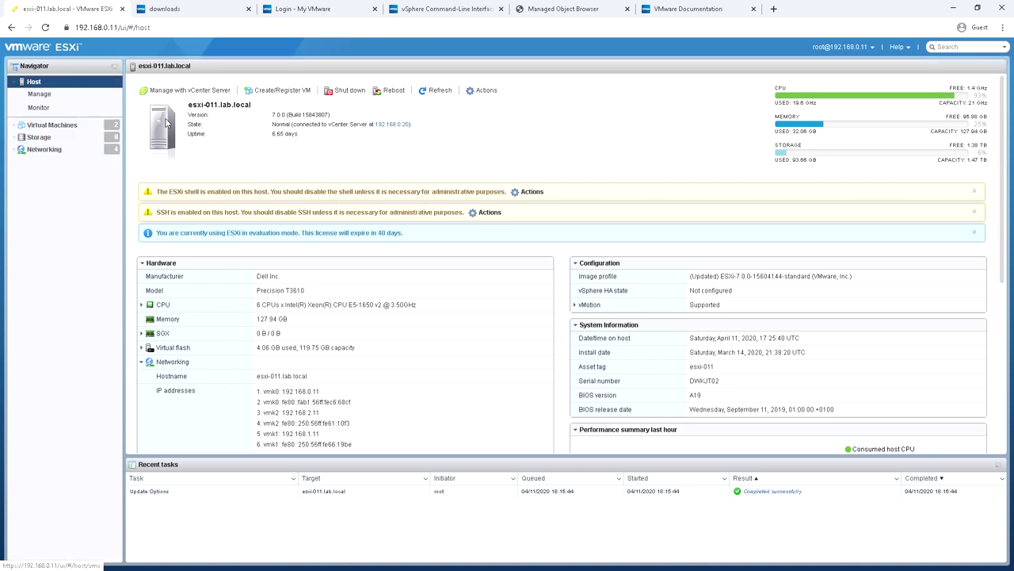
Search the host's advanced system settings for max, cpu and USB
{"action": "left_click", "coordinate": [46, 96]}
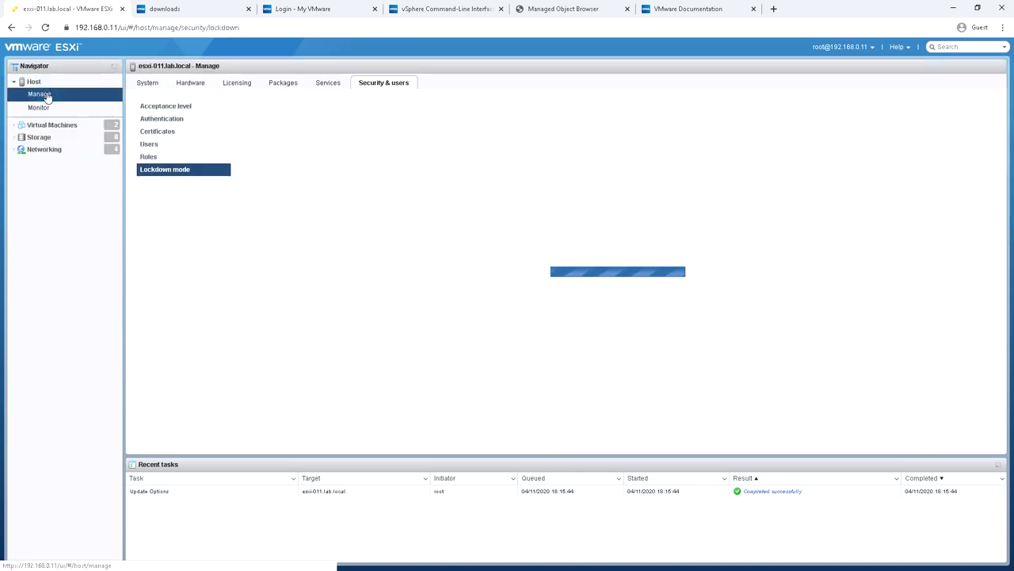
{"action": "left_click", "coordinate": [147, 84]}
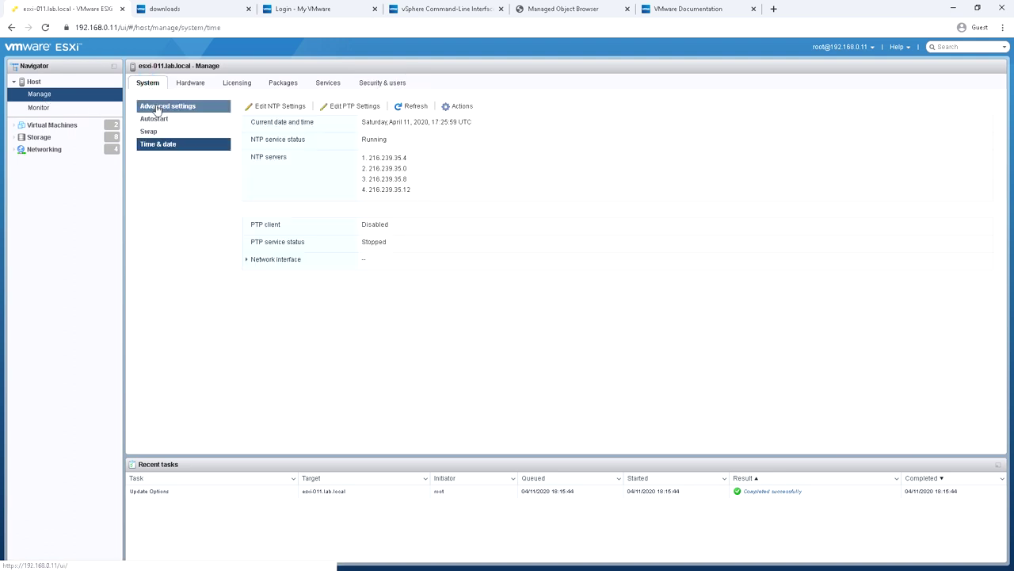
{"action": "left_click", "coordinate": [155, 108]}
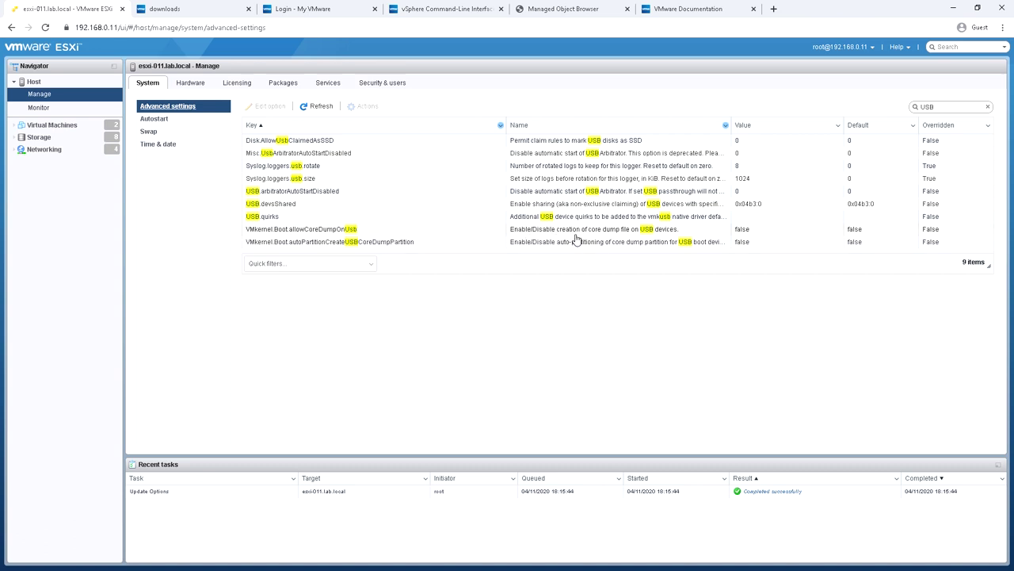
{"action": "left_click", "coordinate": [940, 107]}
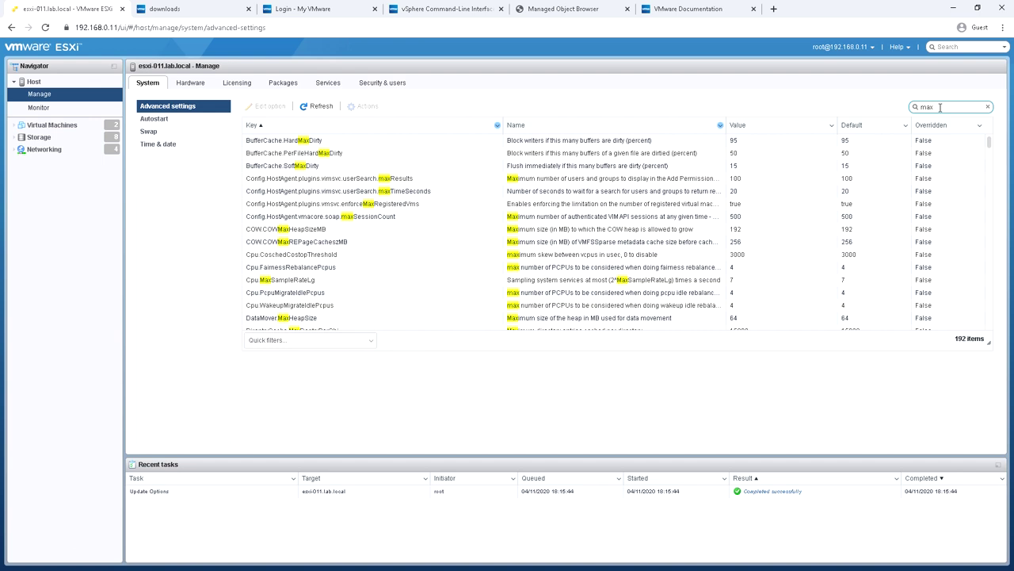
{"action": "double_click", "coordinate": [948, 107]}
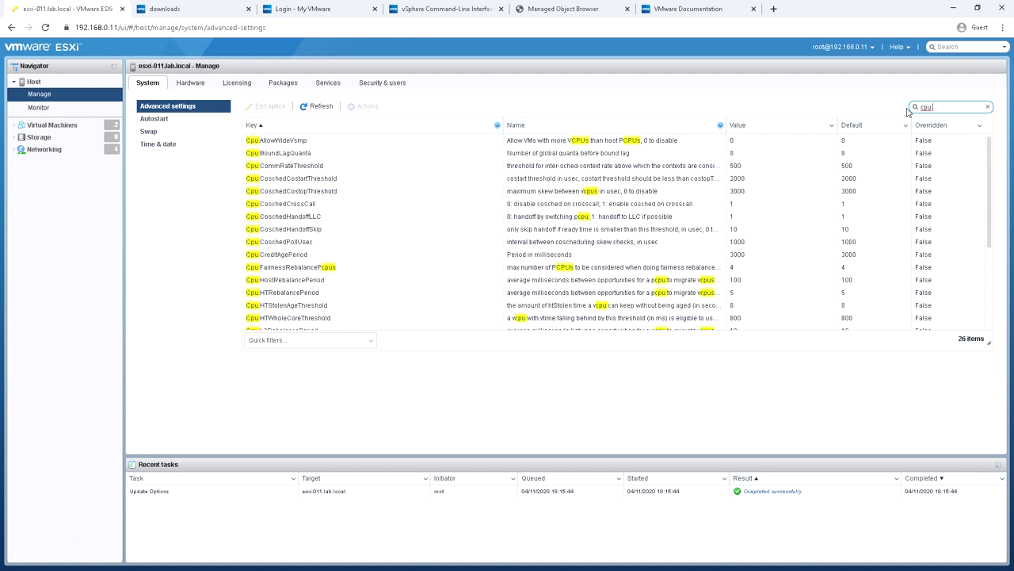
{"action": "double_click", "coordinate": [927, 107]}
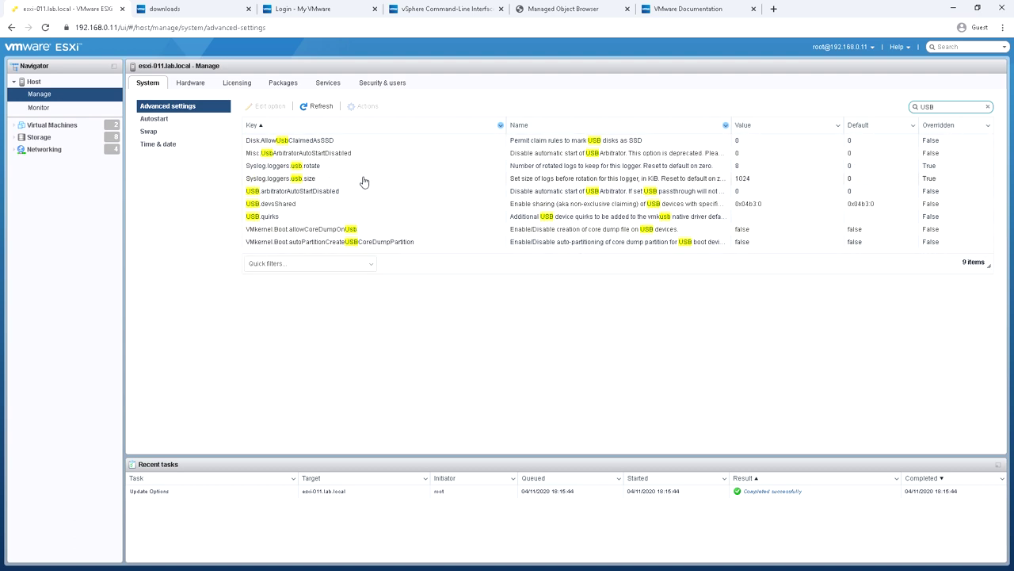
View the editable value of the Disk.AllowUsbClaimedAsSSD option and close it without saving
{"action": "left_click", "coordinate": [315, 141]}
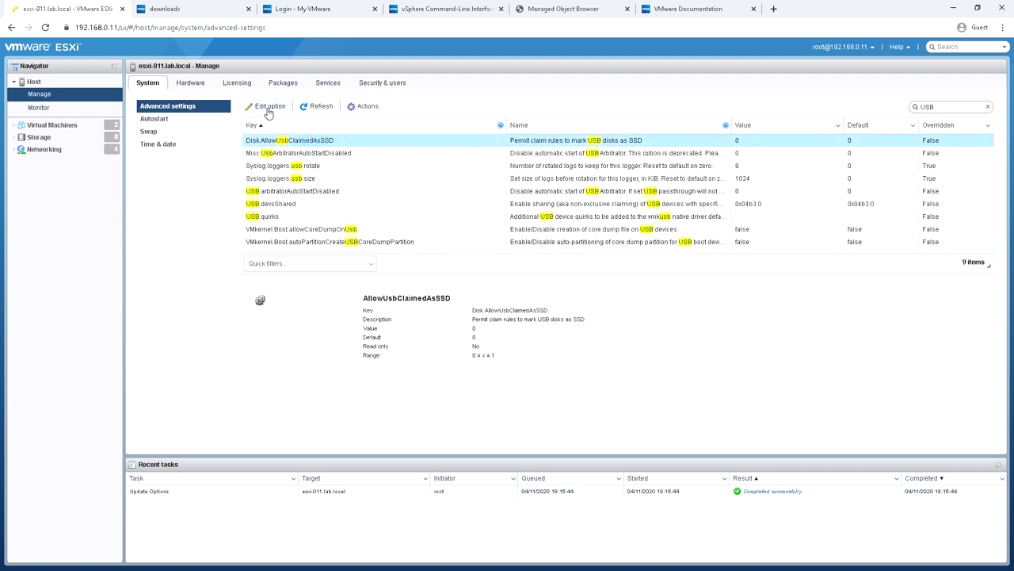
{"action": "left_click", "coordinate": [267, 107]}
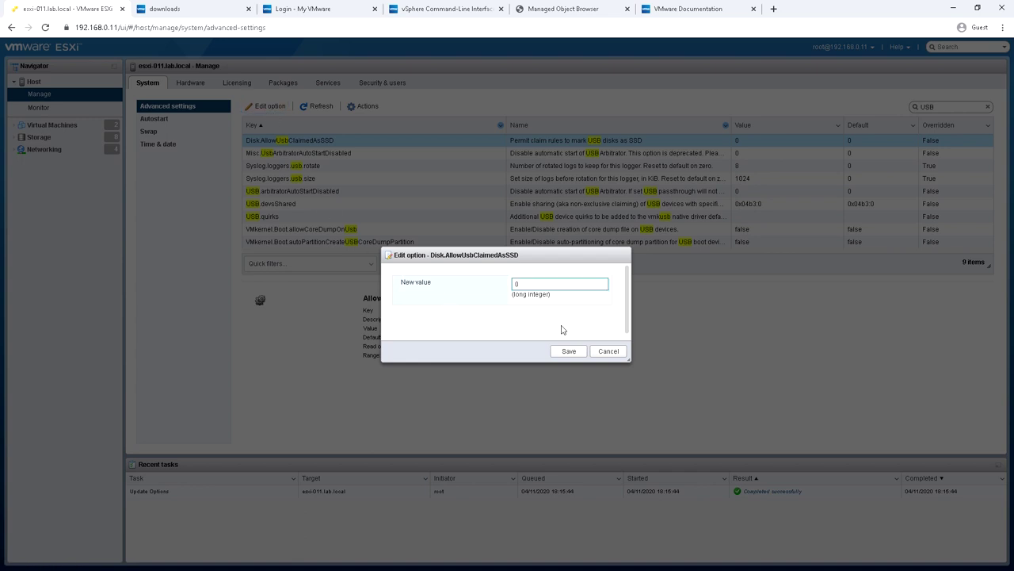
{"action": "left_click", "coordinate": [604, 354]}
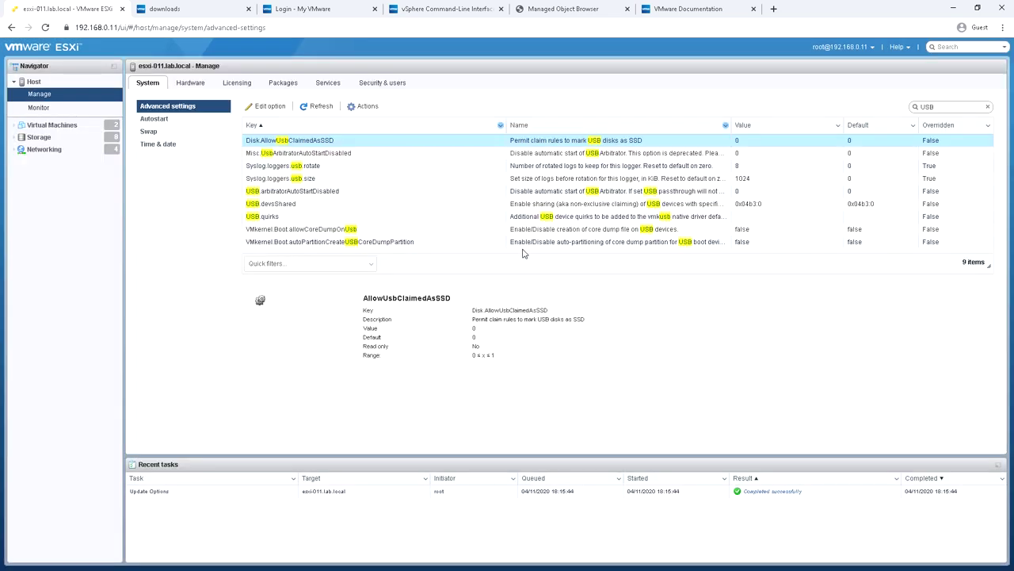
Review the host's autostart configuration, trying Power off as the stop action, returning it to Shut down and discarding the edit
{"action": "left_click", "coordinate": [166, 127]}
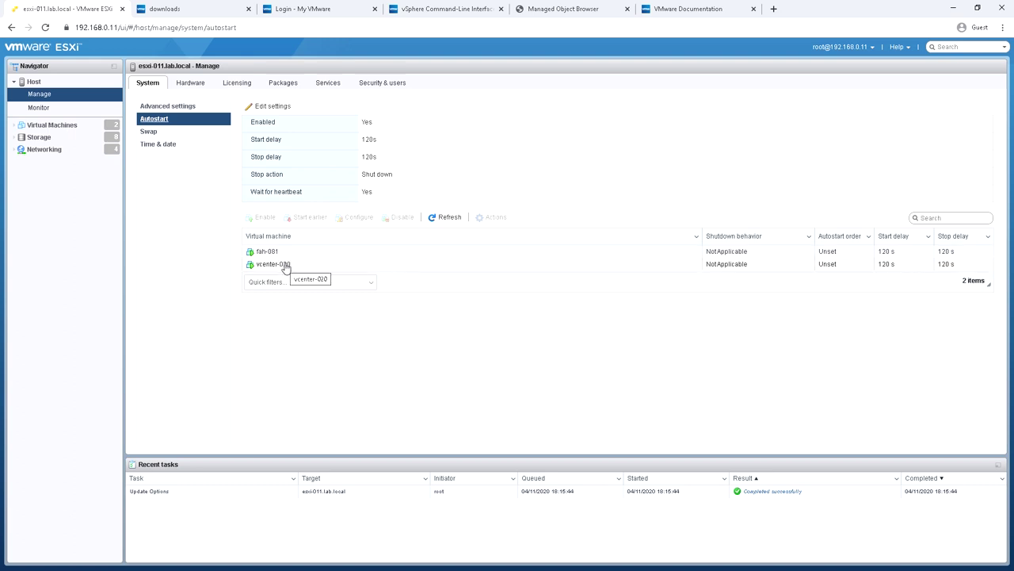
{"action": "left_click", "coordinate": [274, 106]}
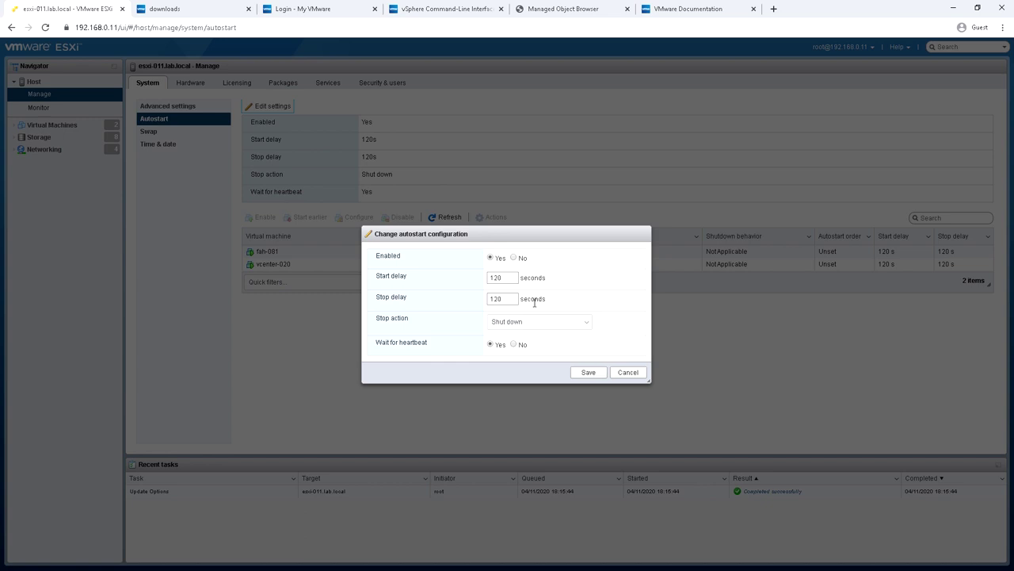
{"action": "left_click", "coordinate": [588, 323]}
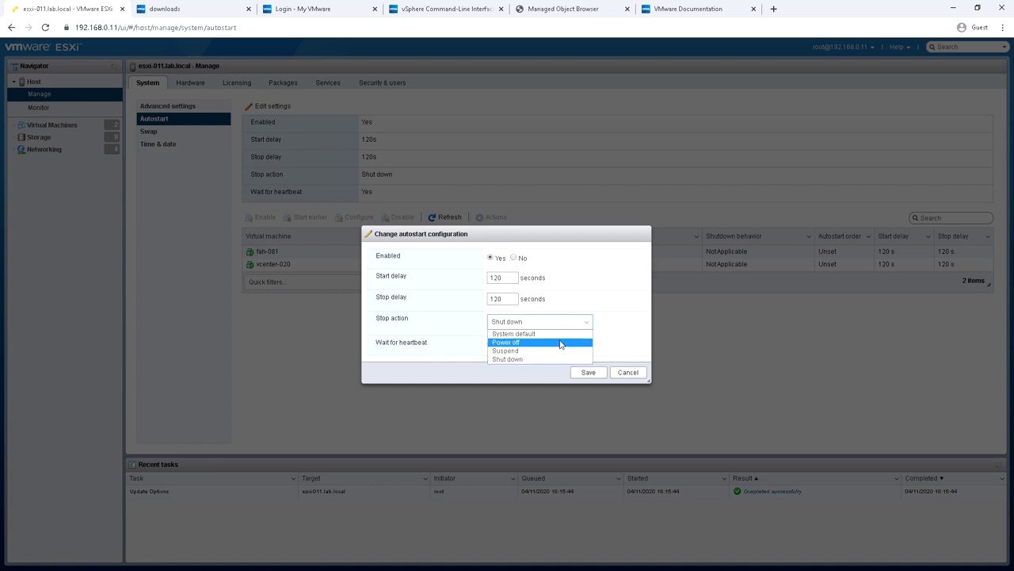
{"action": "left_click", "coordinate": [523, 343]}
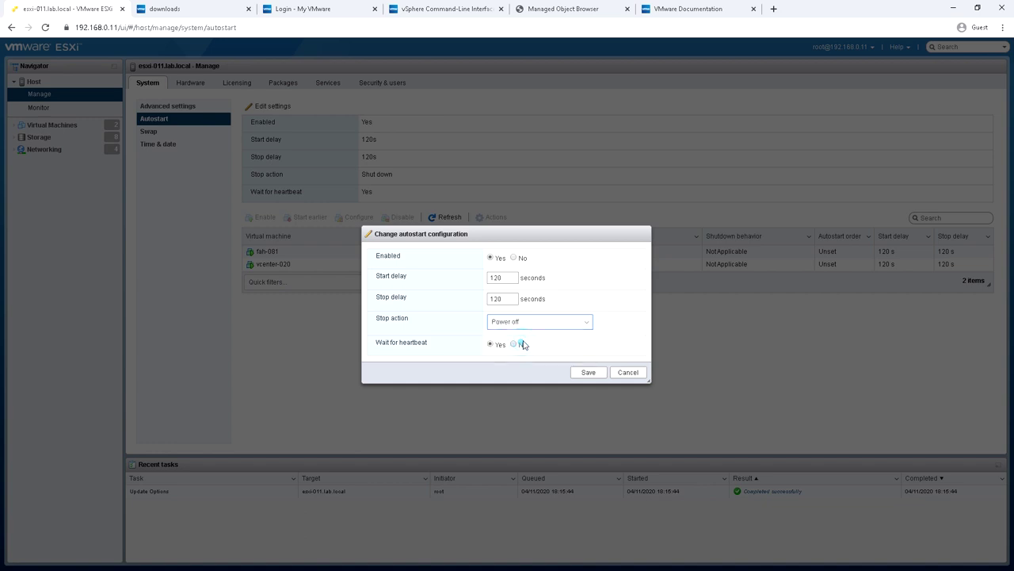
{"action": "left_click", "coordinate": [585, 325]}
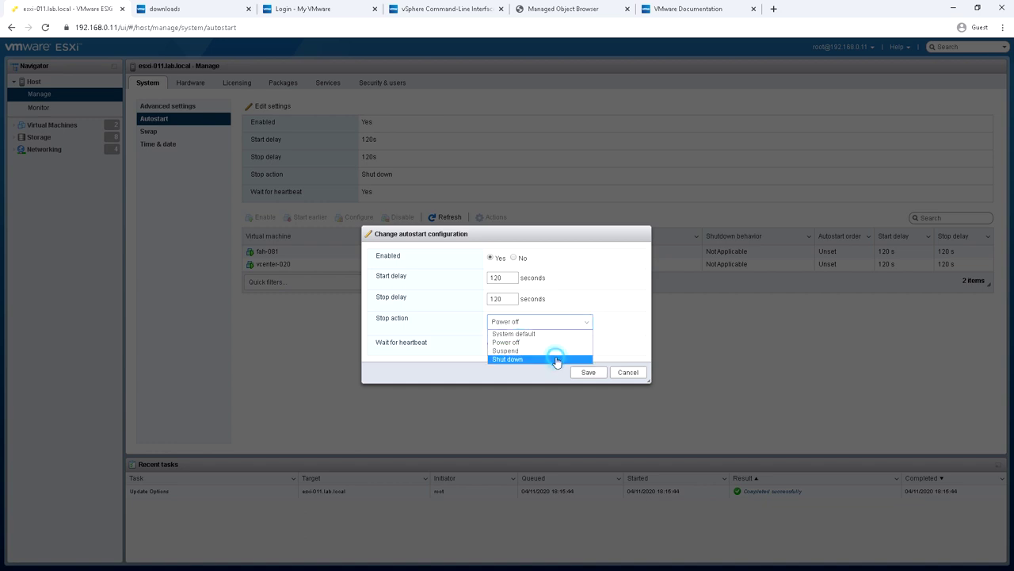
{"action": "left_click", "coordinate": [559, 355]}
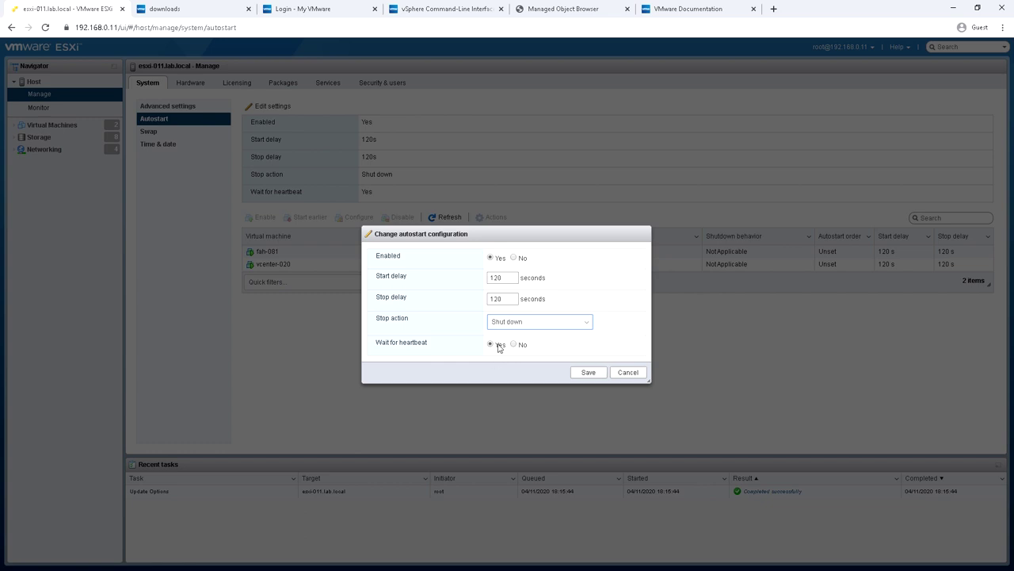
{"action": "left_click", "coordinate": [628, 372]}
Enable autostart for the fah-081 and vcenter-020 virtual machines, viewing fah-081's individual autostart configuration without changing it
{"action": "left_click", "coordinate": [300, 257]}
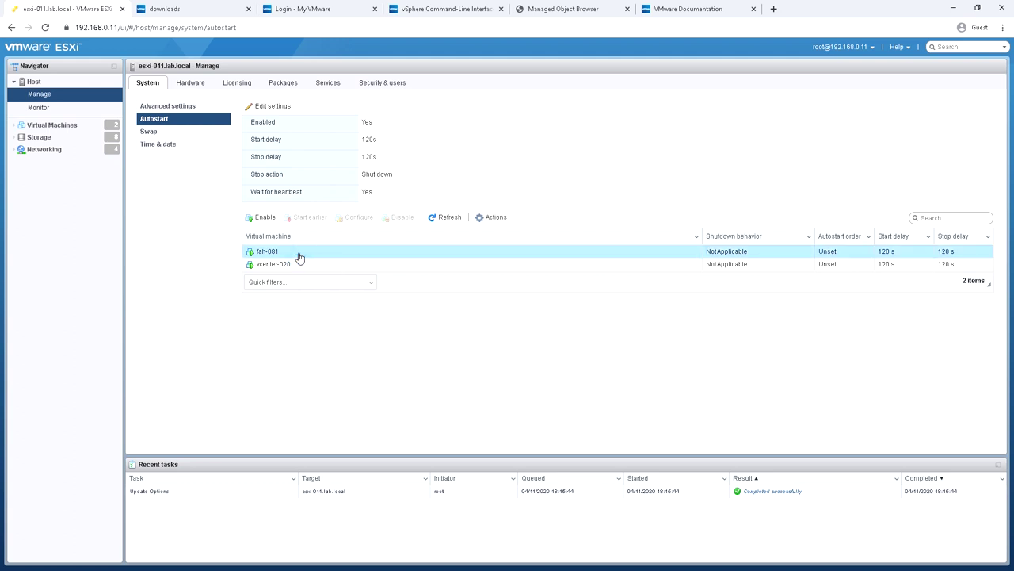
{"action": "left_click", "coordinate": [263, 219]}
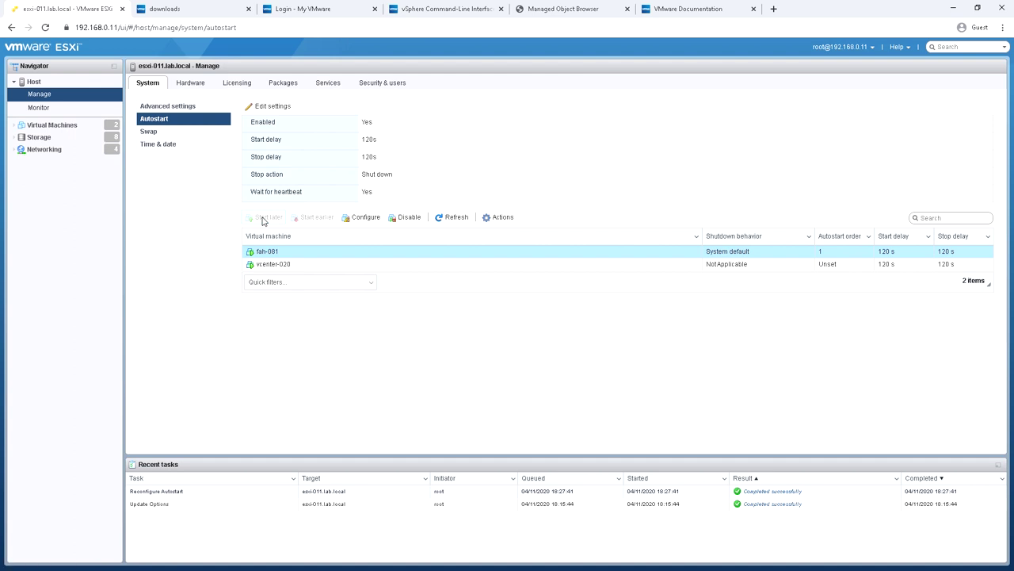
{"action": "left_click", "coordinate": [364, 221]}
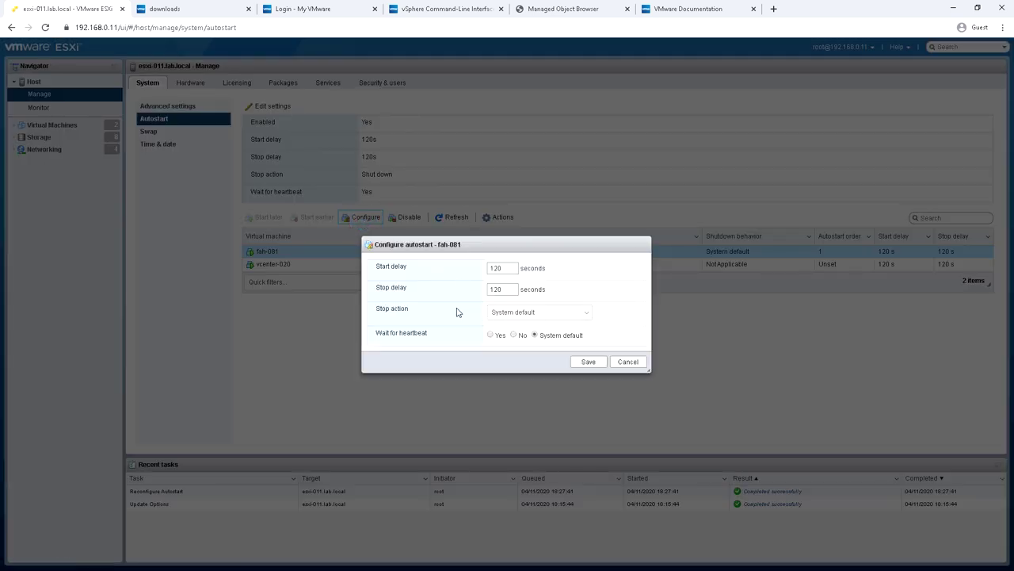
{"action": "left_click", "coordinate": [627, 362]}
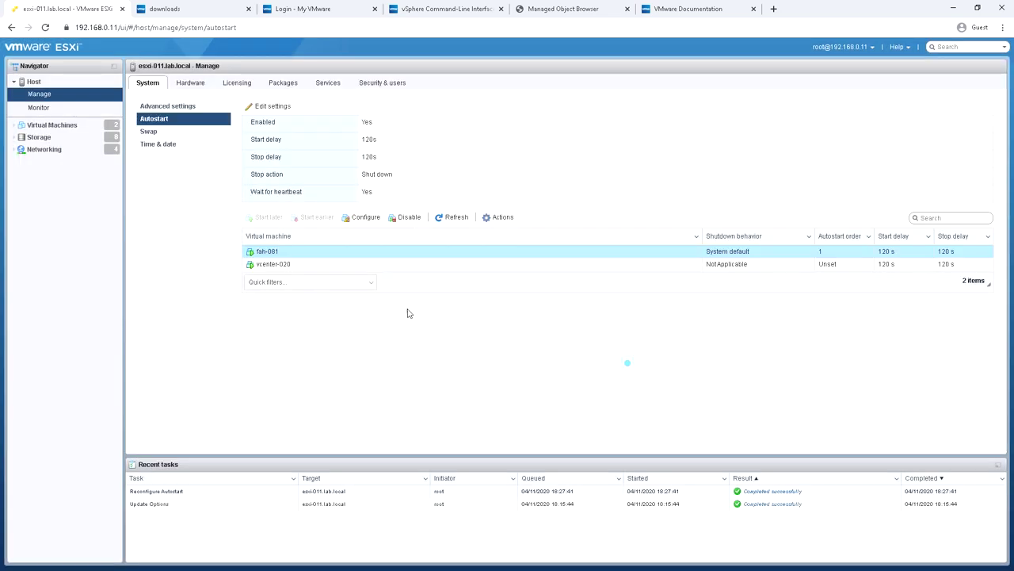
{"action": "left_click", "coordinate": [283, 270]}
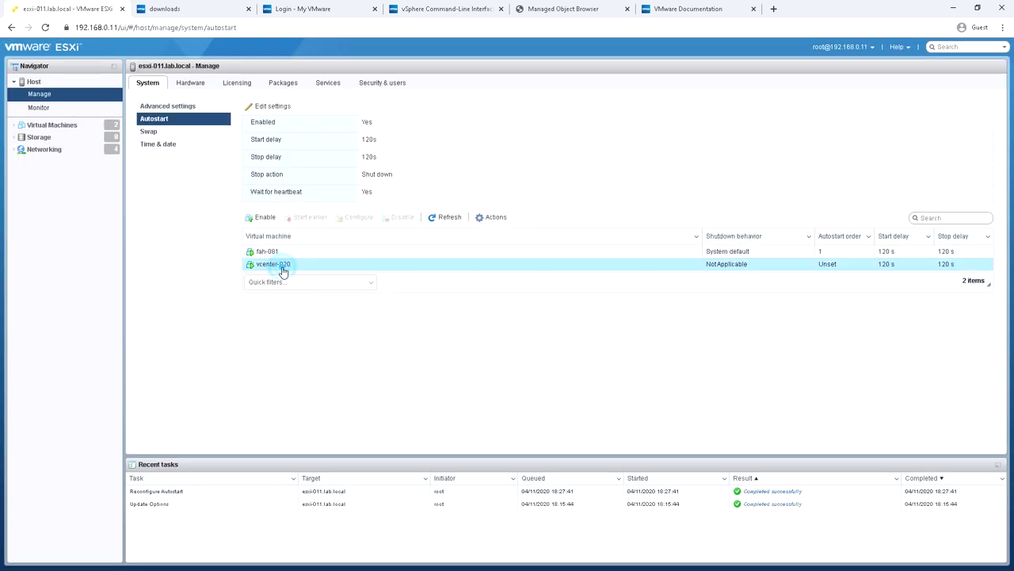
{"action": "left_click", "coordinate": [262, 220]}
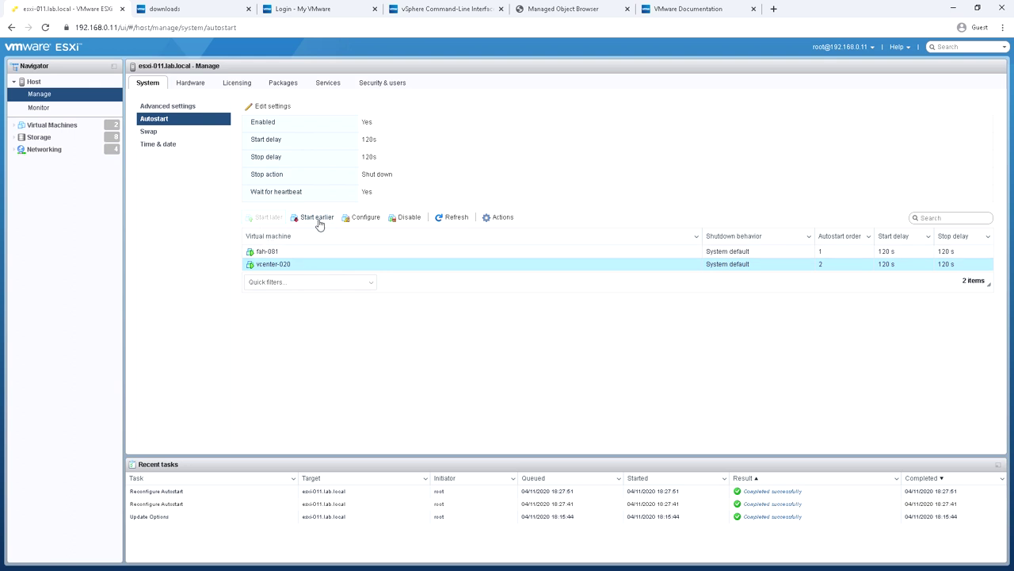
Move vcenter-020 ahead of fah-081 in the autostart order, and return fah-081 to first place
{"action": "left_click", "coordinate": [319, 222]}
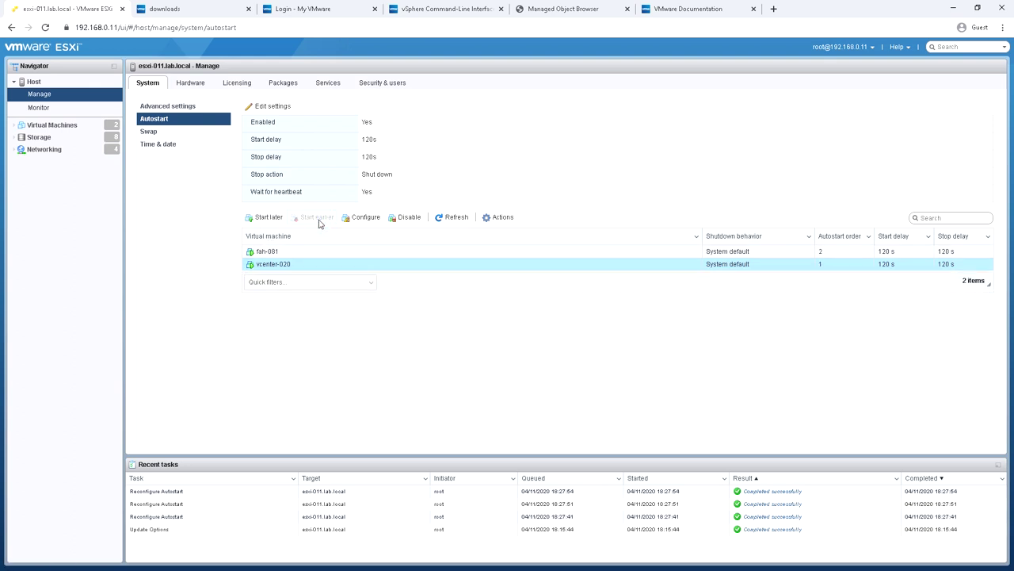
{"action": "left_click", "coordinate": [297, 253]}
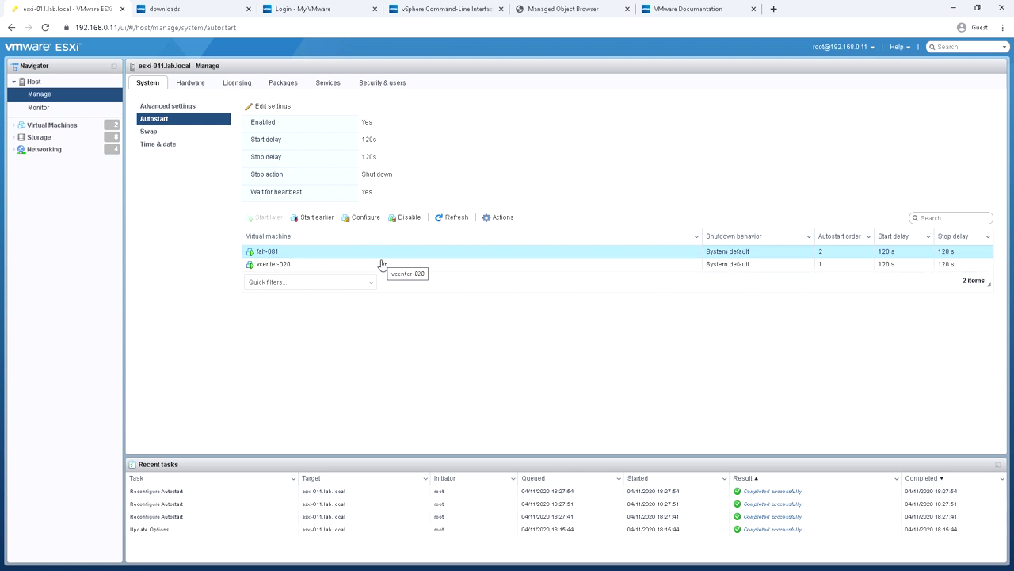
{"action": "left_click", "coordinate": [317, 218]}
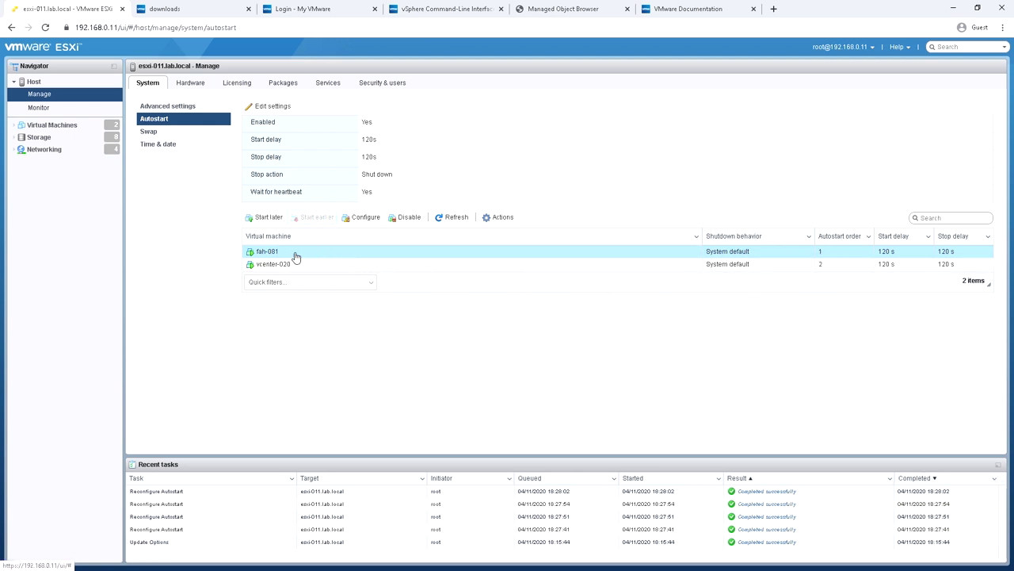
Disable autostart for vcenter-020 and enable it again
{"action": "left_click", "coordinate": [269, 264]}
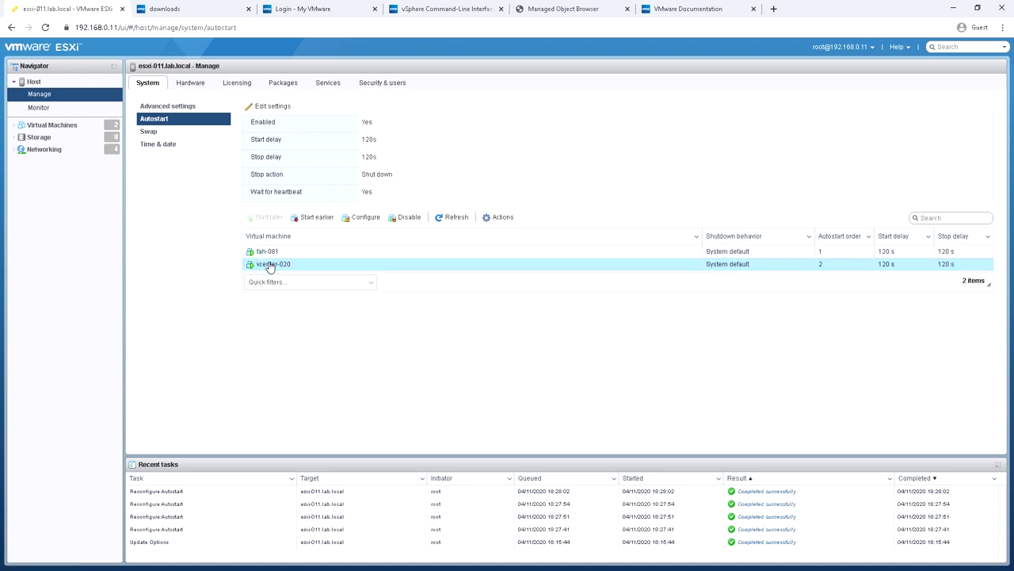
{"action": "left_click", "coordinate": [407, 219]}
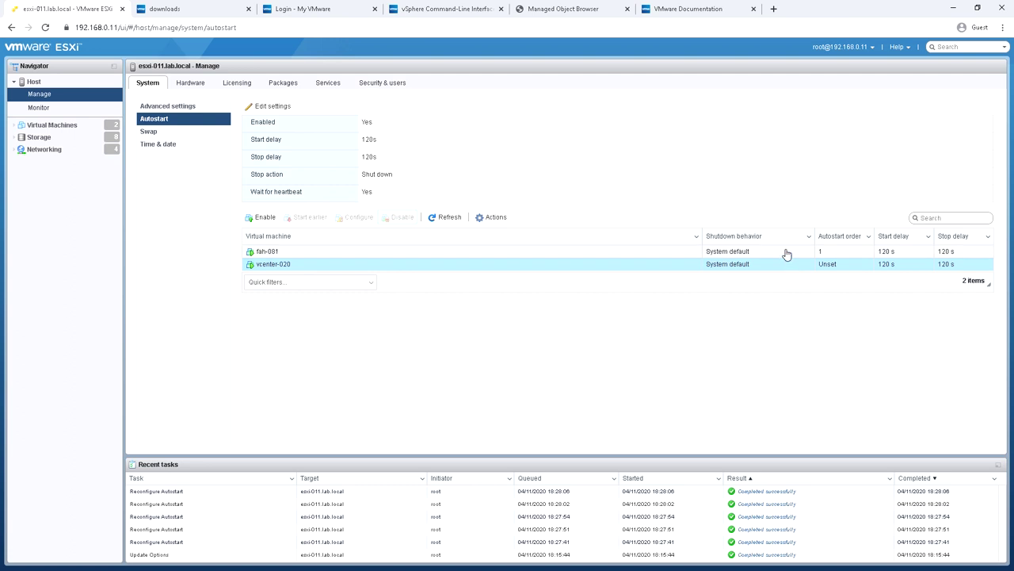
{"action": "left_click", "coordinate": [264, 217]}
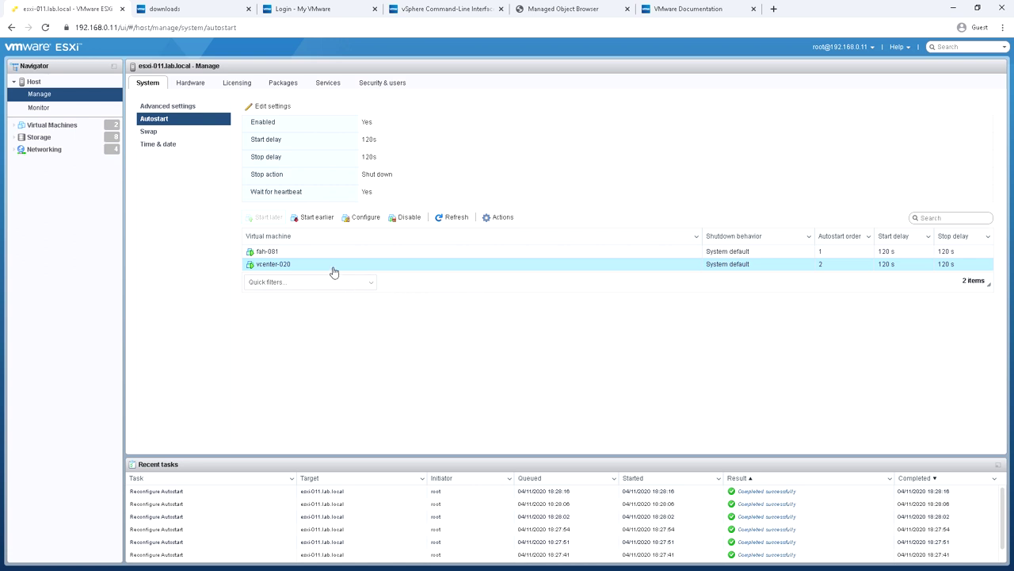
Review the host's swap configuration and its datastore choices, keeping the datastore at None, and close it without saving
{"action": "left_click", "coordinate": [160, 133]}
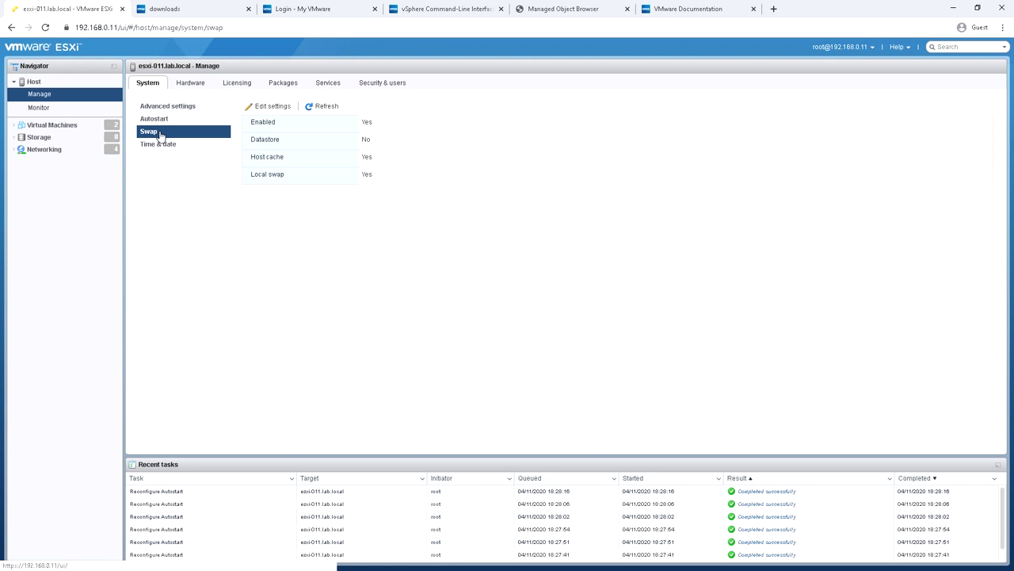
{"action": "left_click", "coordinate": [266, 106]}
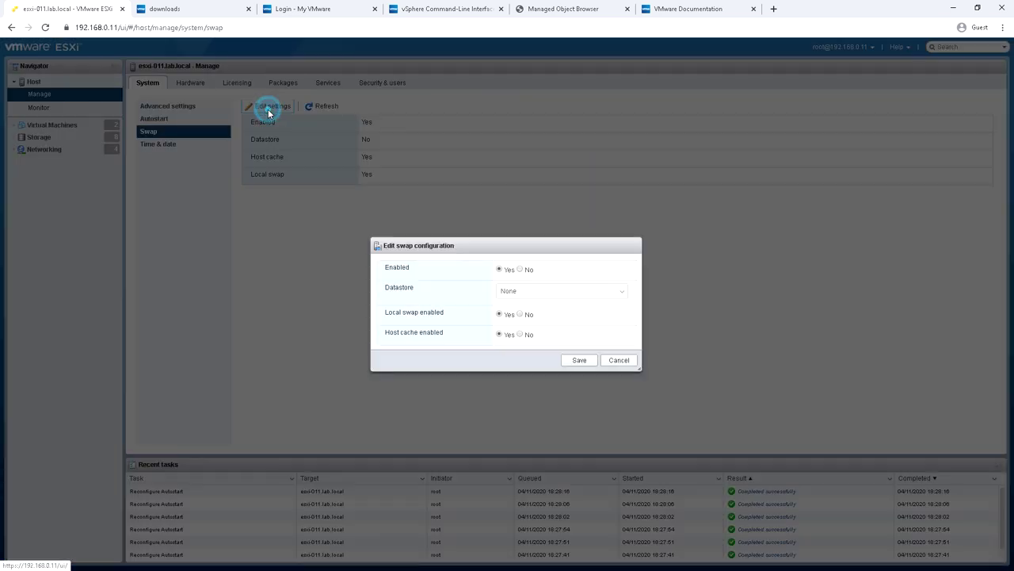
{"action": "left_click", "coordinate": [539, 292]}
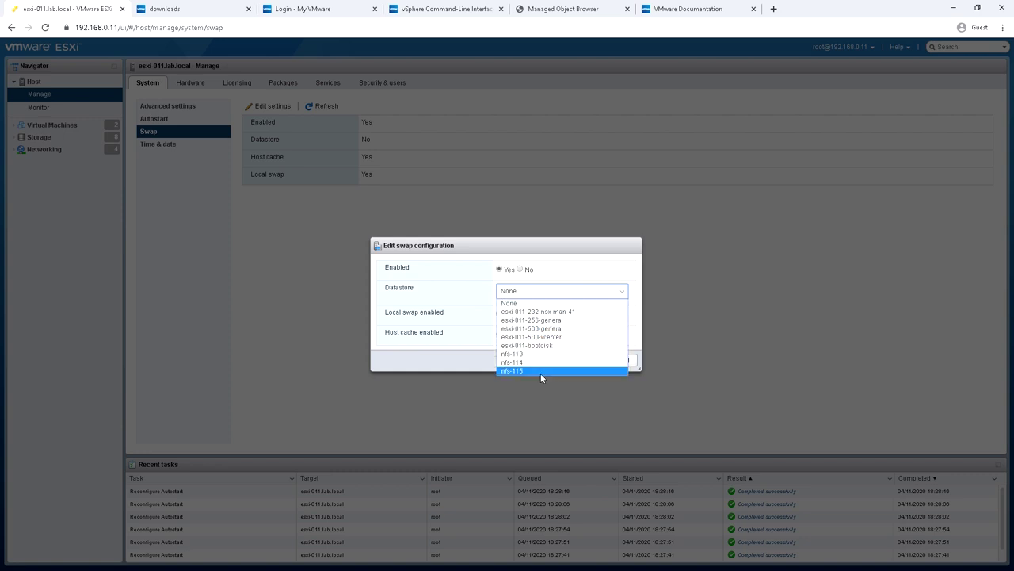
{"action": "left_click", "coordinate": [548, 304]}
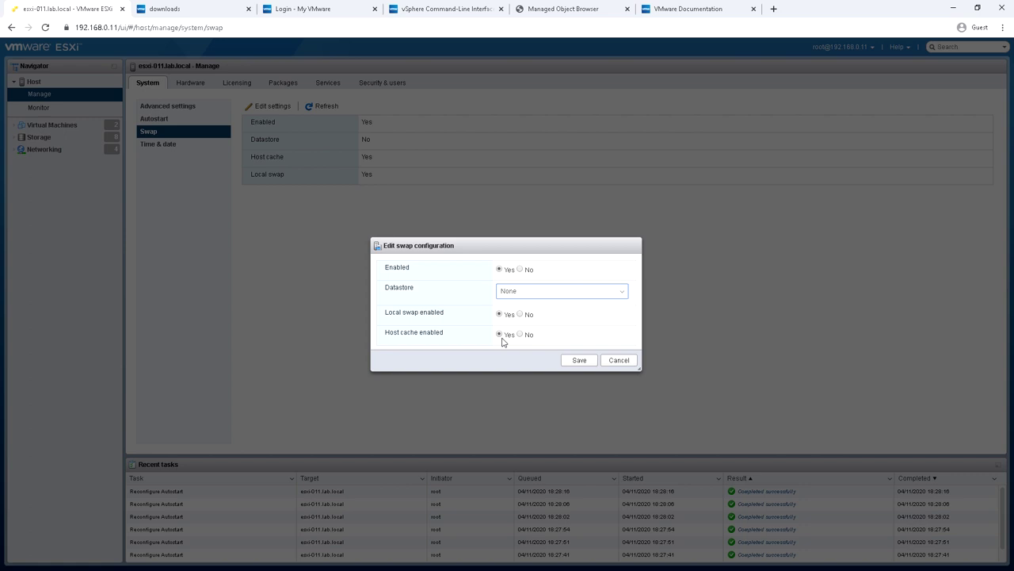
{"action": "left_click", "coordinate": [619, 361]}
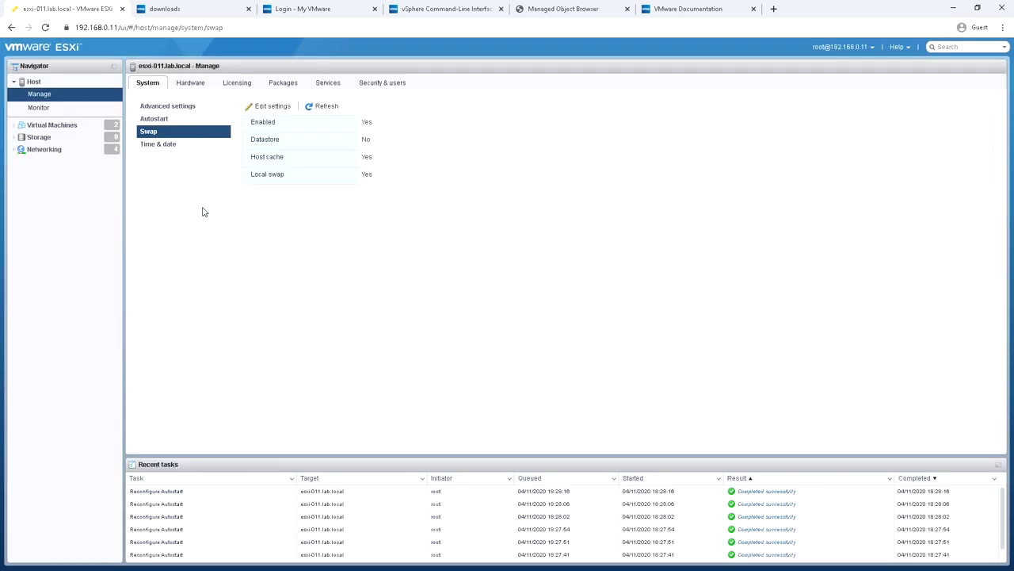
Review the host's NTP time configuration and the service startup policy choices, and close it without saving
{"action": "left_click", "coordinate": [168, 148]}
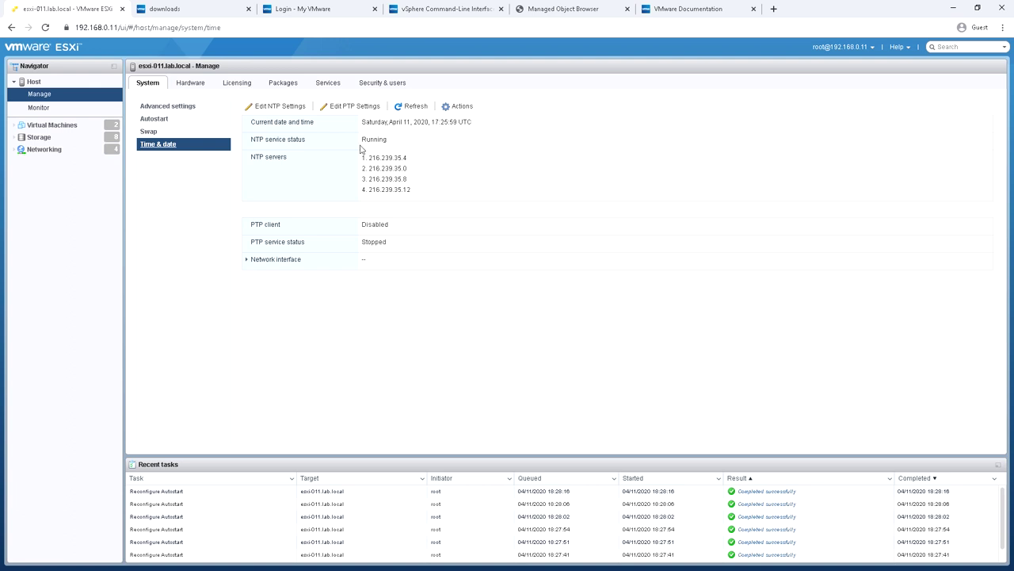
{"action": "left_click", "coordinate": [273, 107]}
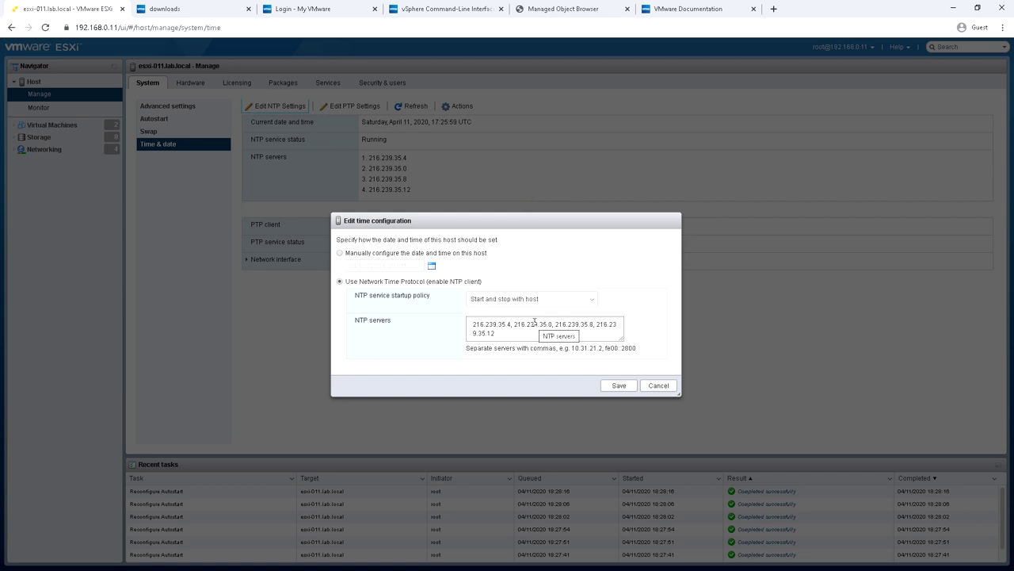
{"action": "left_click", "coordinate": [591, 300]}
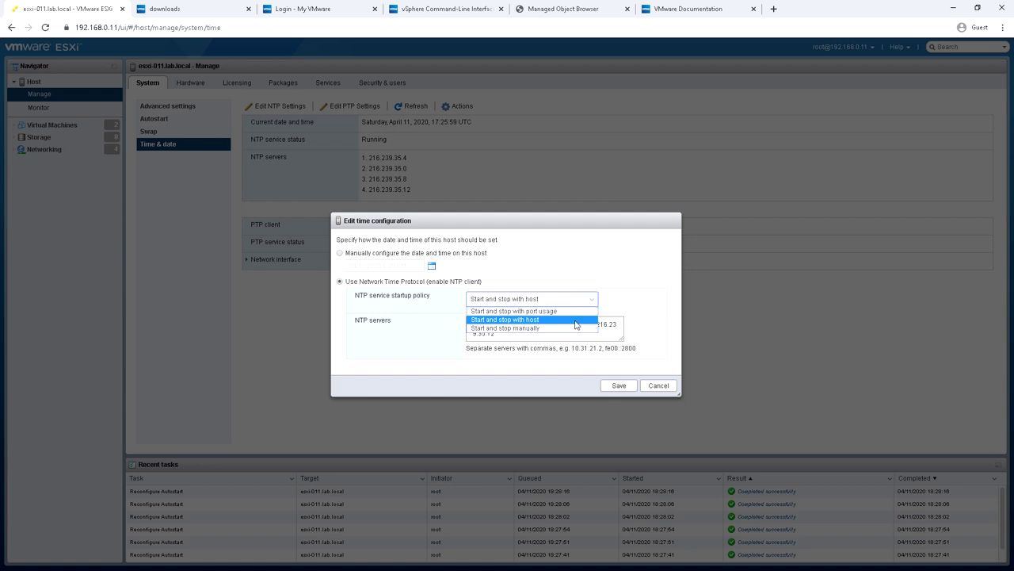
{"action": "left_click", "coordinate": [587, 269]}
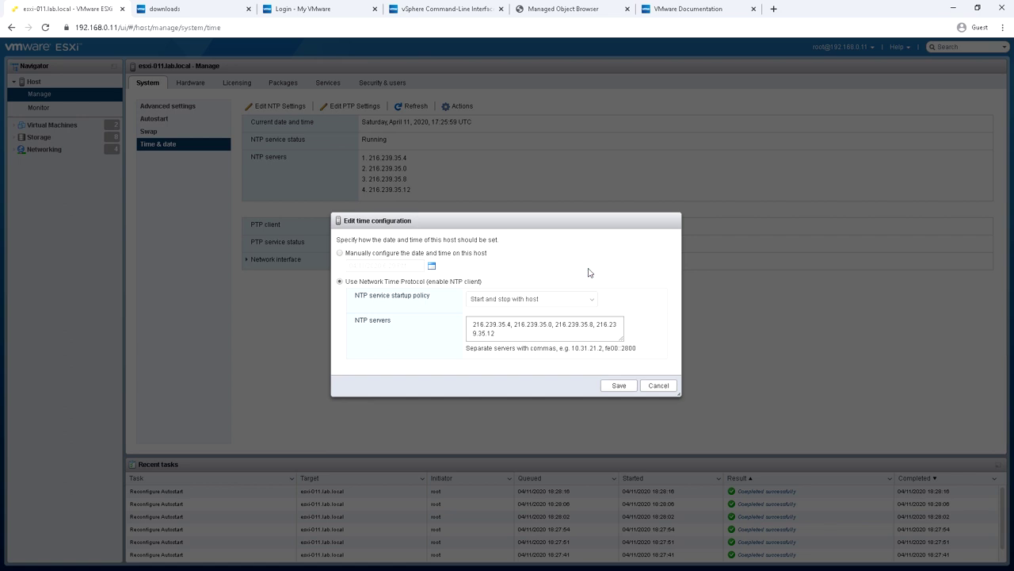
{"action": "left_click", "coordinate": [658, 385]}
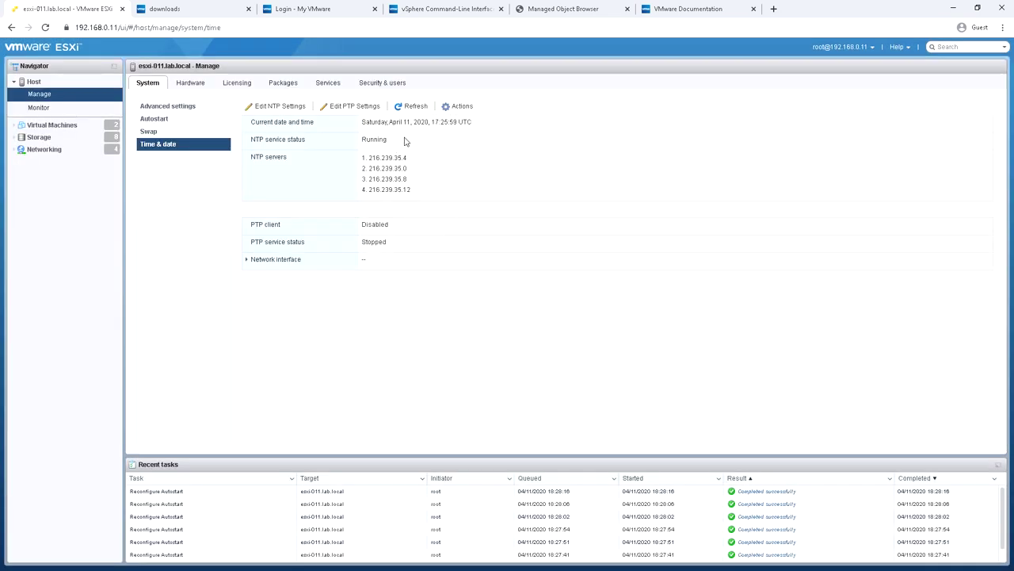
Review the host's Precision Time Protocol settings and the help for enabling it, and close them without saving
{"action": "left_click", "coordinate": [347, 105]}
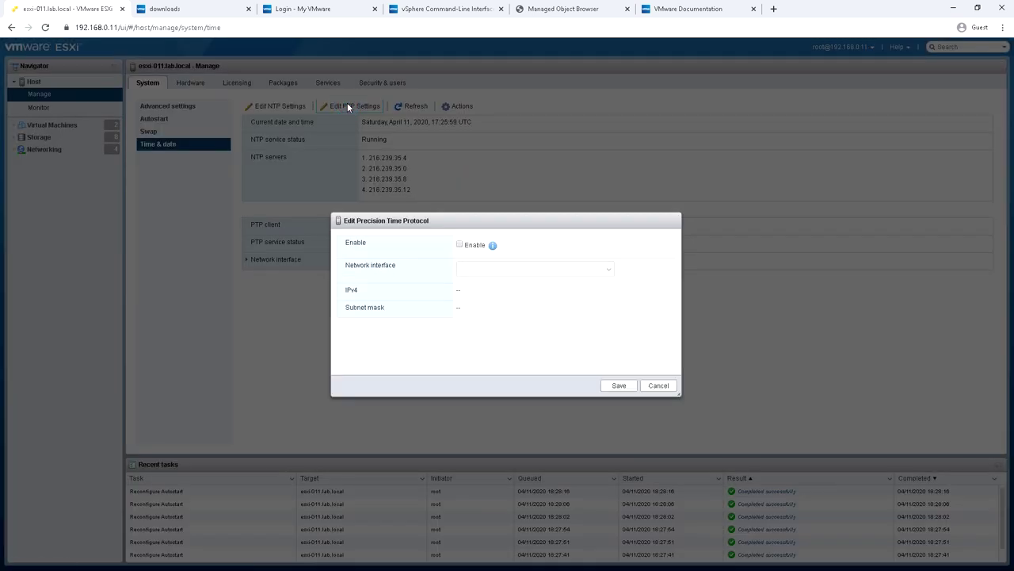
{"action": "left_click", "coordinate": [493, 245]}
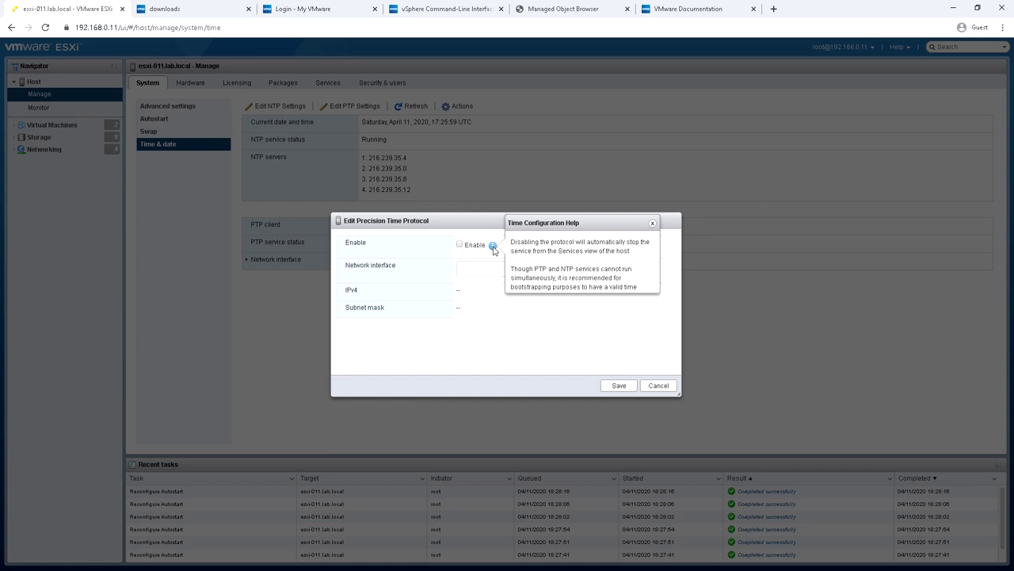
{"action": "left_click", "coordinate": [493, 245]}
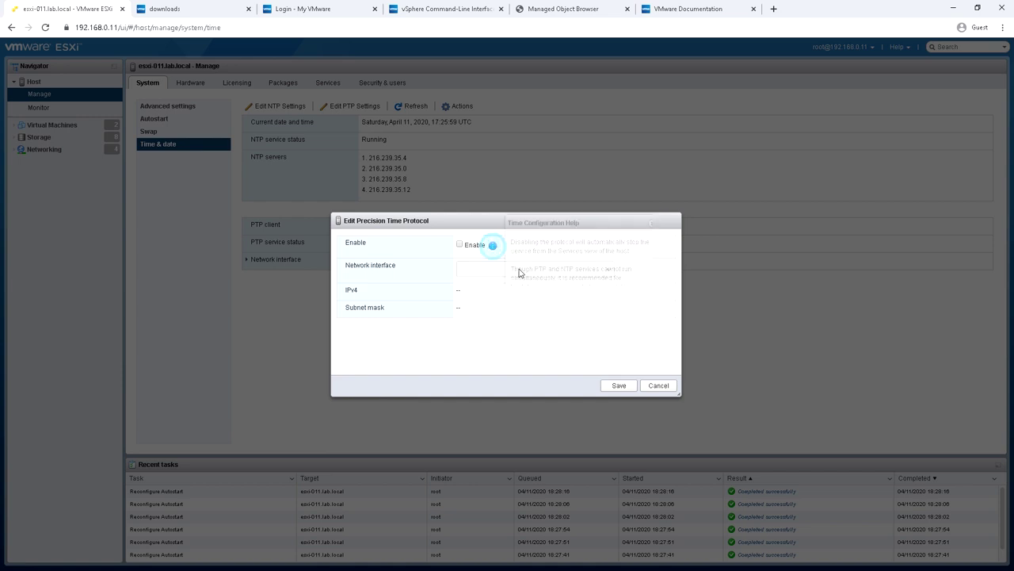
{"action": "left_click", "coordinate": [659, 385]}
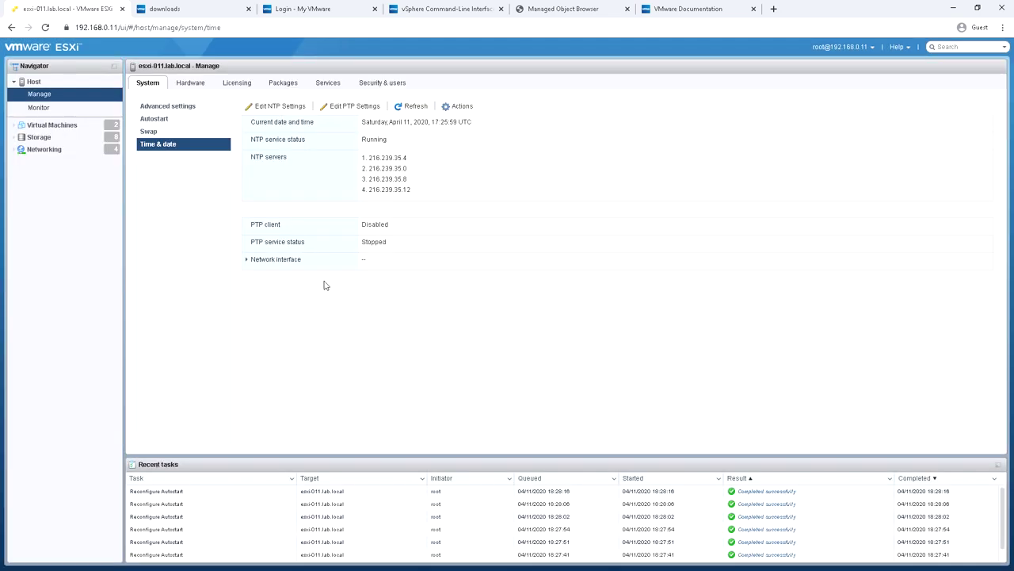
Examine the host's PCI devices for passthrough, selecting the NVIDIA GK107 graphics and audio devices and the Intel 82579LM network connection
{"action": "left_click", "coordinate": [191, 83]}
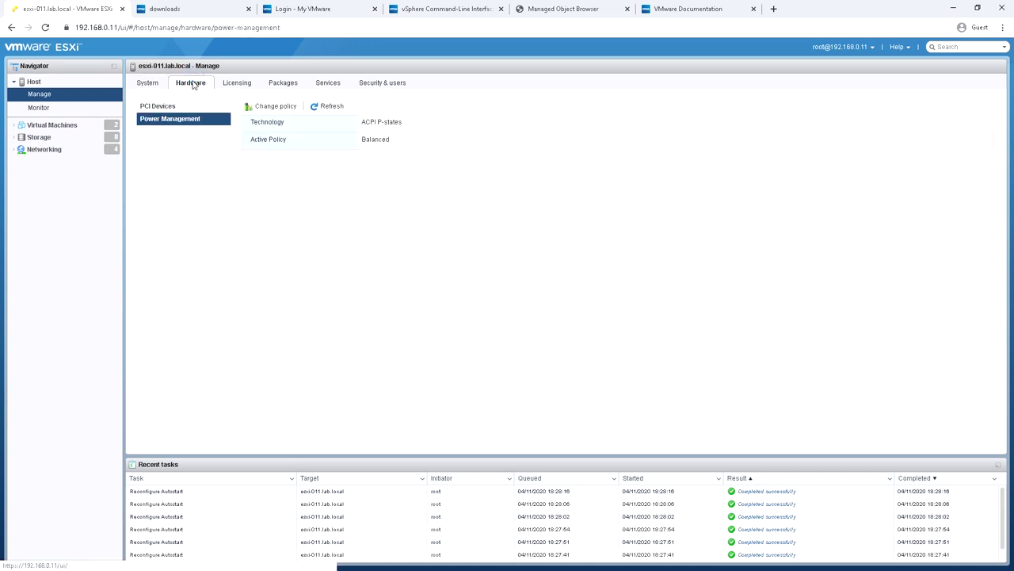
{"action": "left_click", "coordinate": [174, 107]}
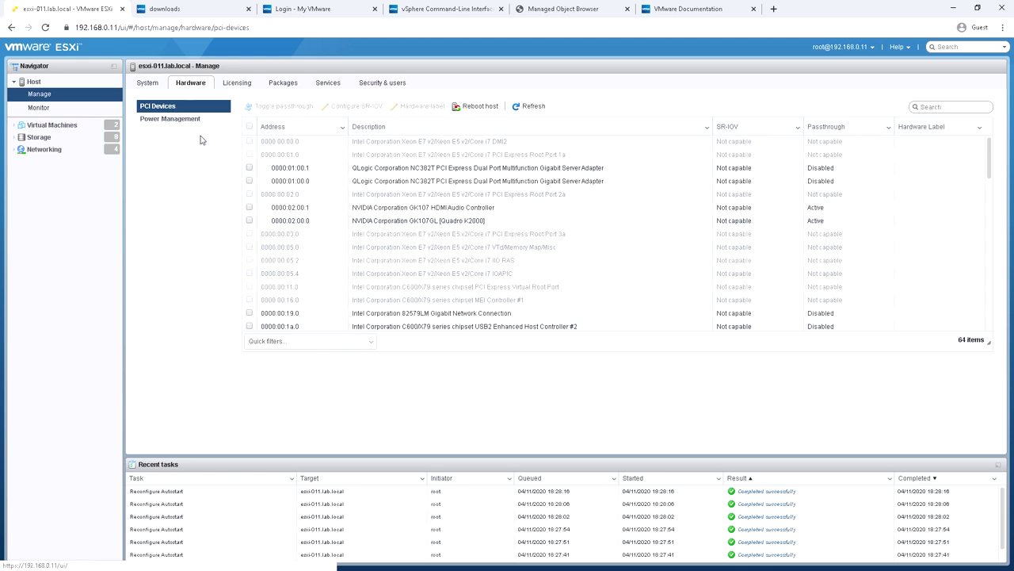
{"action": "mouse_move", "coordinate": [990, 169]}
{"action": "left_mouse_down"}
{"action": "mouse_move", "coordinate": [992, 321]}
{"action": "mouse_move", "coordinate": [974, 158]}
{"action": "left_mouse_up"}
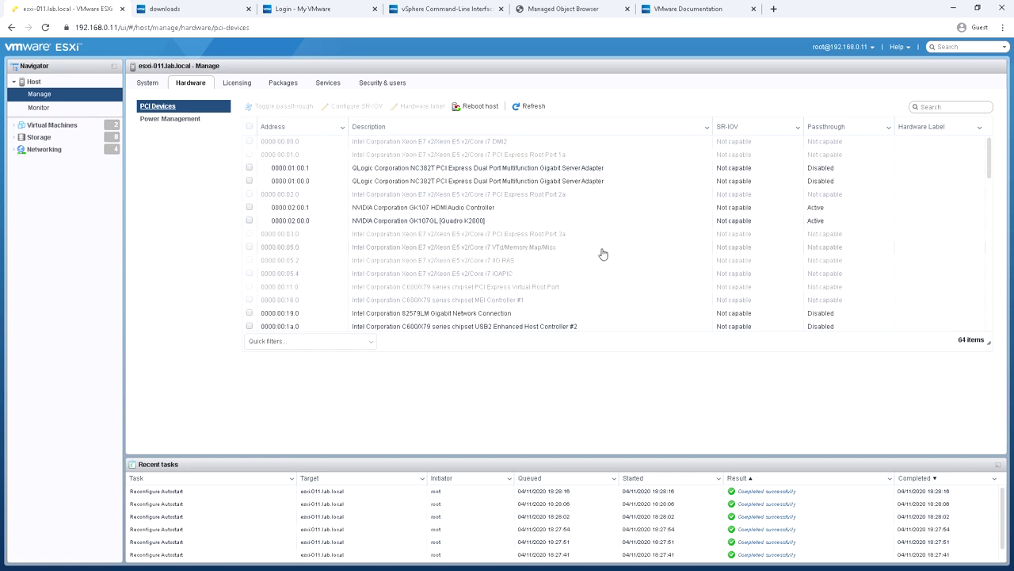
{"action": "left_click", "coordinate": [512, 221]}
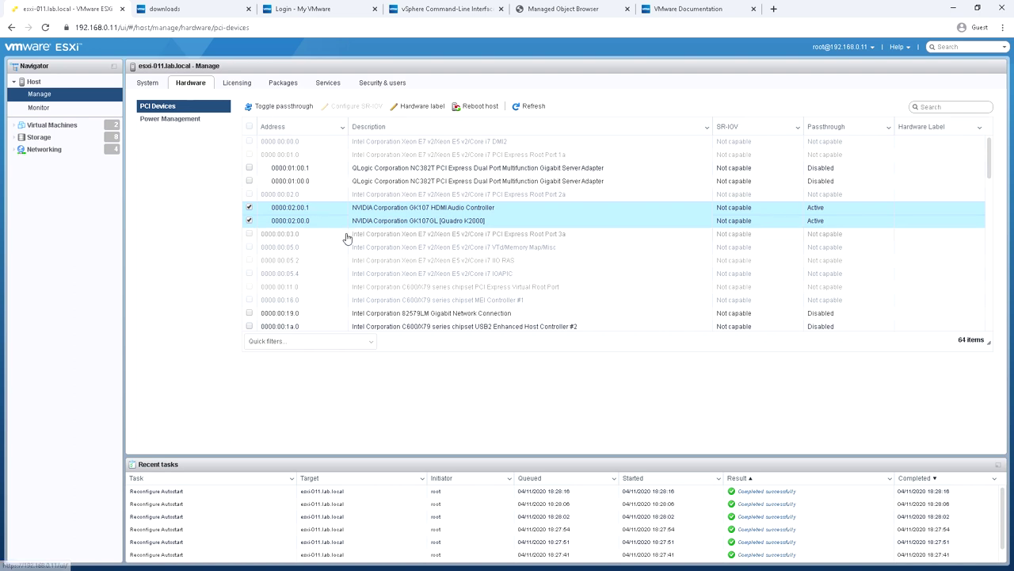
{"action": "left_click", "coordinate": [480, 317]}
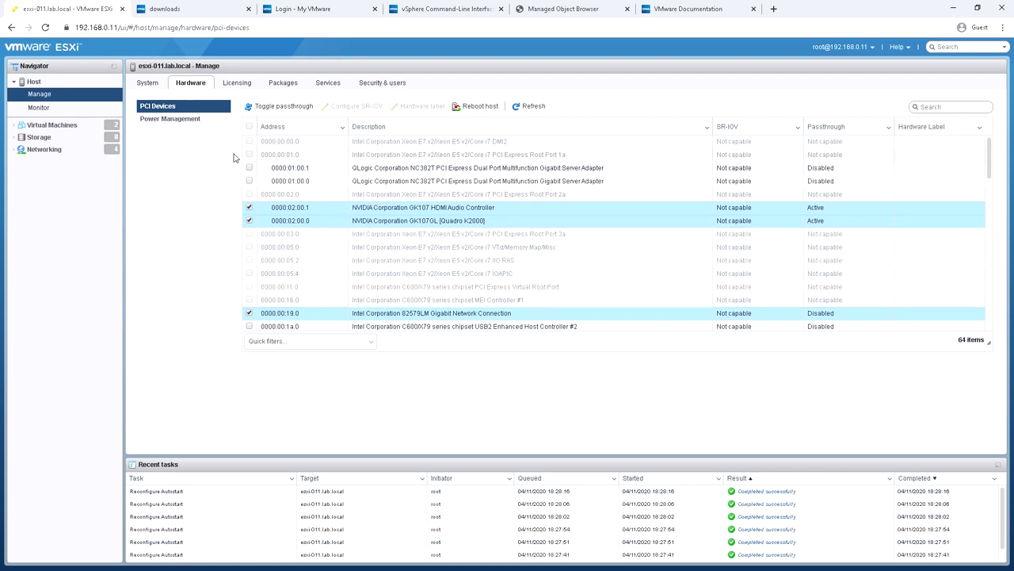
Change the host's power management policy to Custom
{"action": "left_click", "coordinate": [178, 126]}
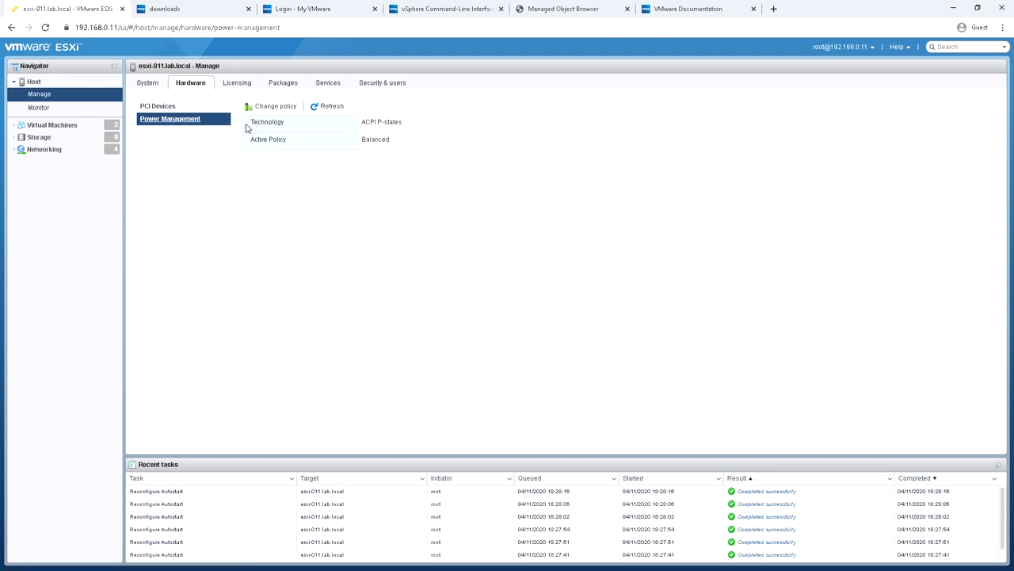
{"action": "left_click", "coordinate": [272, 106]}
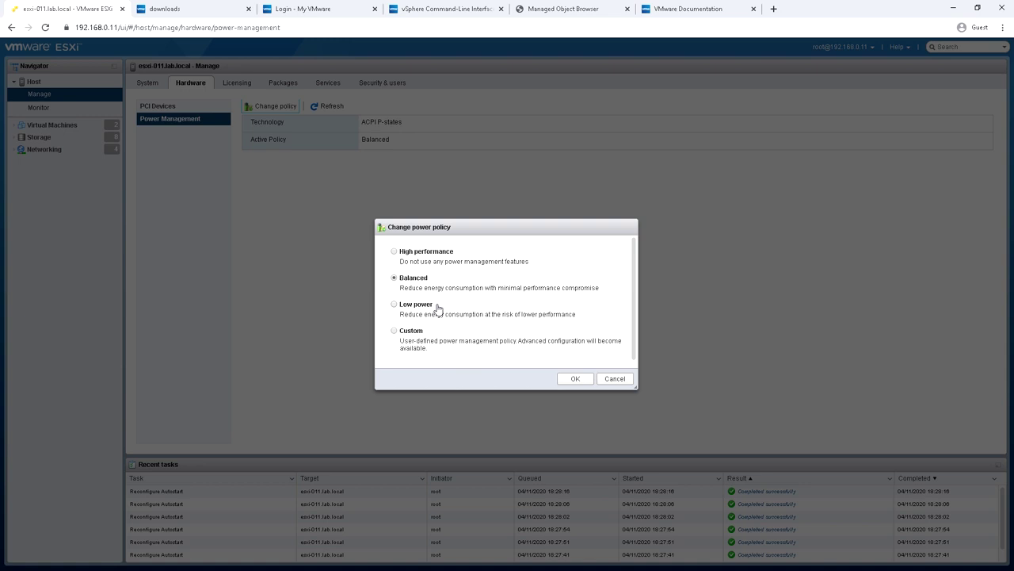
{"action": "left_click_drag", "start_coordinate": [437, 306], "coordinate": [402, 309]}
{"action": "left_click", "coordinate": [394, 331]}
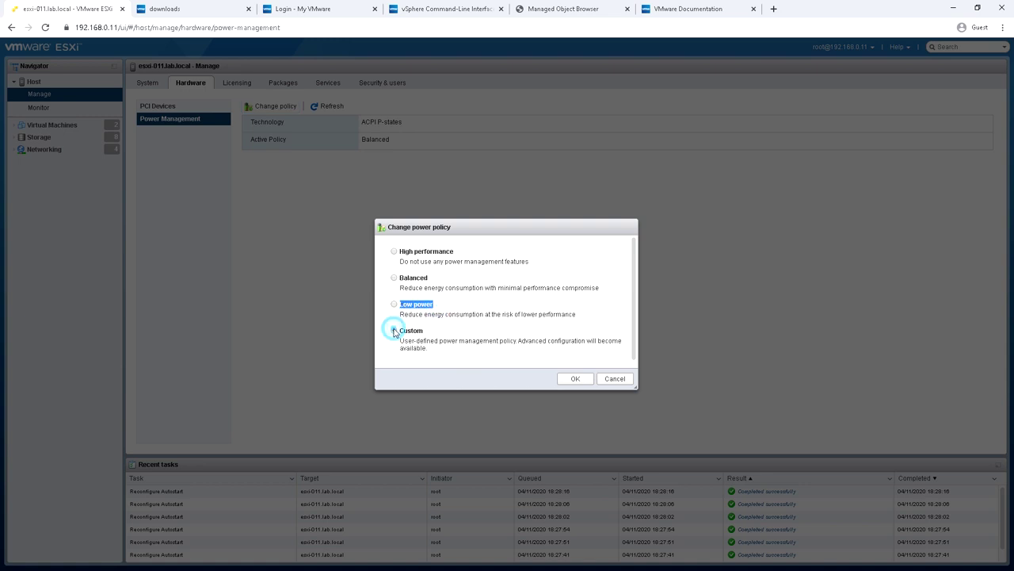
{"action": "left_click", "coordinate": [571, 379]}
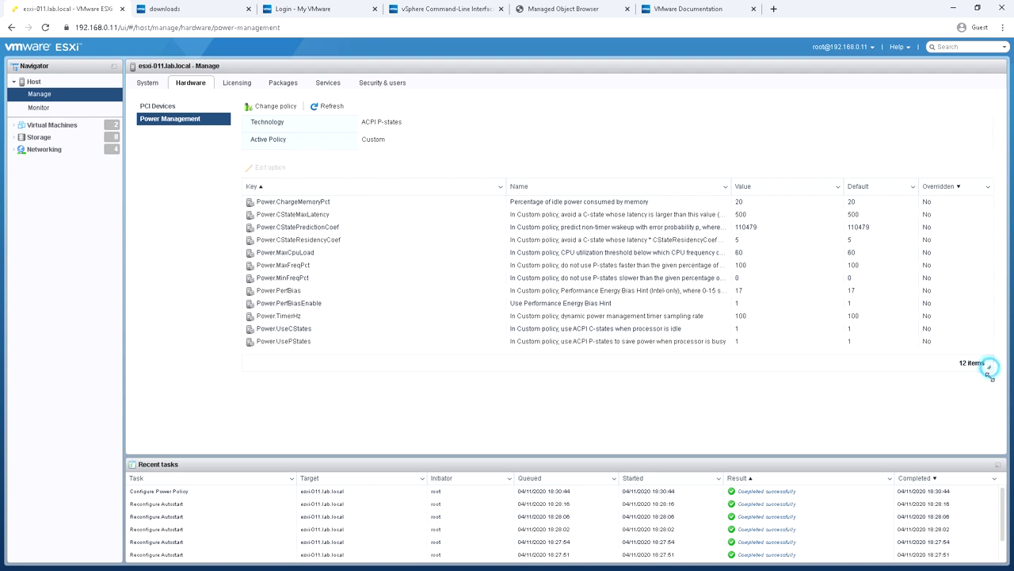
Return the host's power management policy to Balanced
{"action": "left_click", "coordinate": [276, 108]}
{"action": "left_click", "coordinate": [394, 278]}
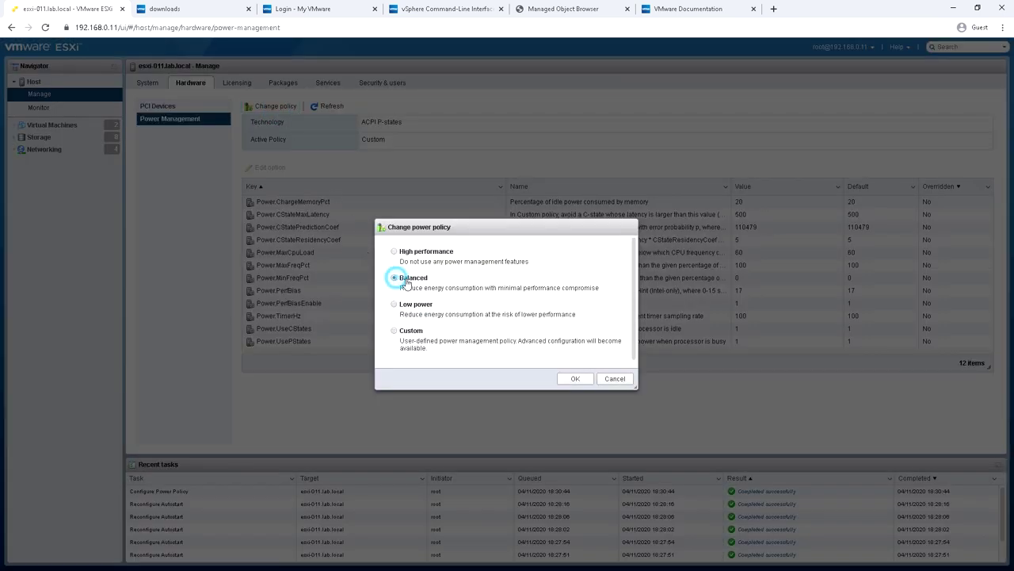
{"action": "left_click", "coordinate": [573, 380]}
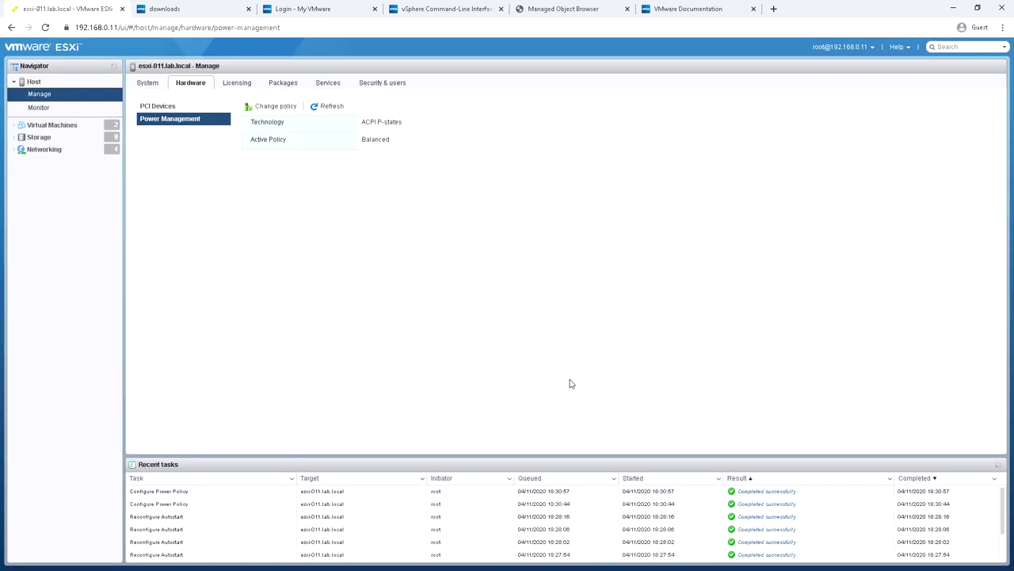
View the host's licensing information and try to assign a license
{"action": "left_click", "coordinate": [232, 86]}
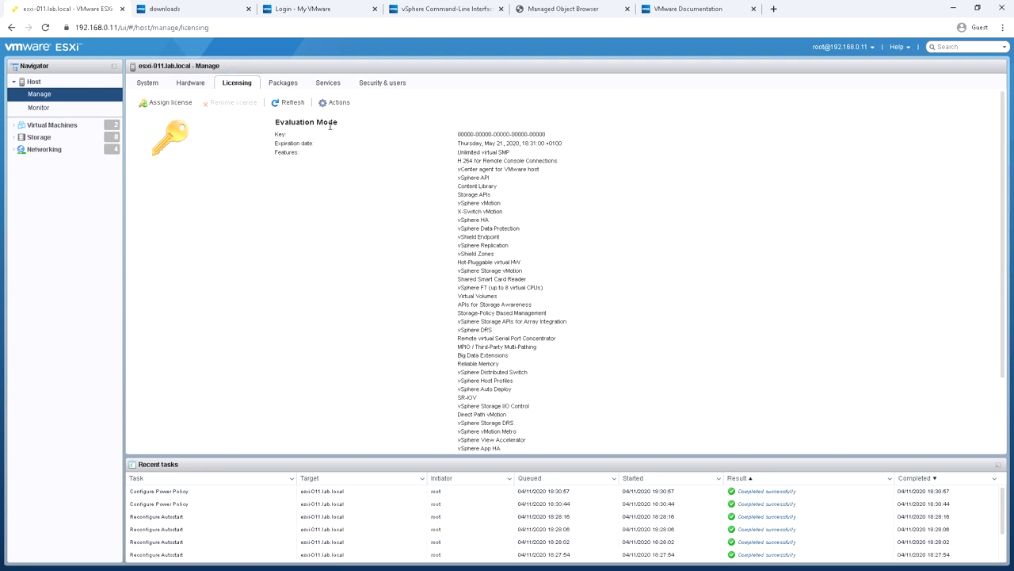
{"action": "left_click", "coordinate": [164, 104]}
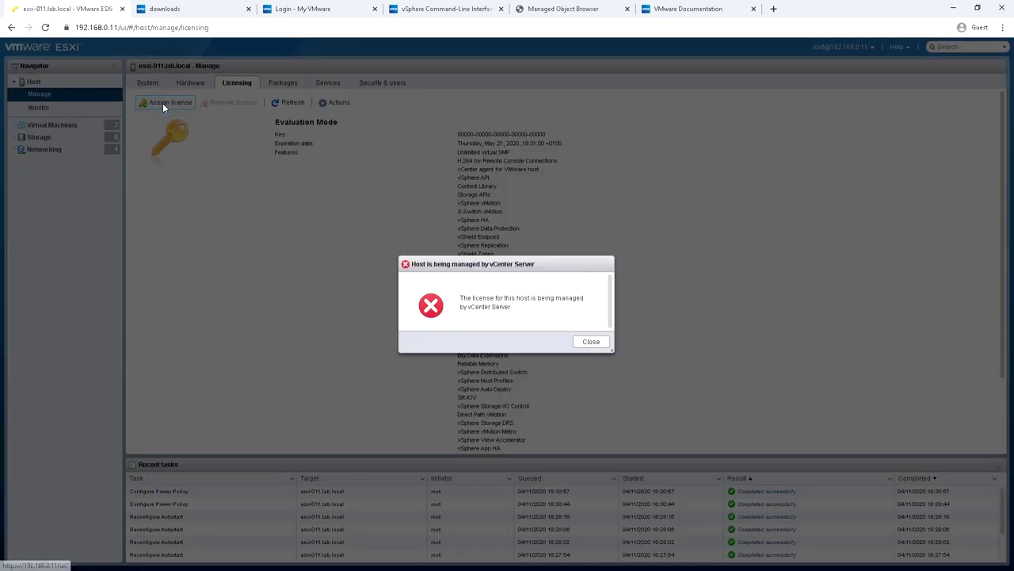
{"action": "left_click", "coordinate": [585, 342]}
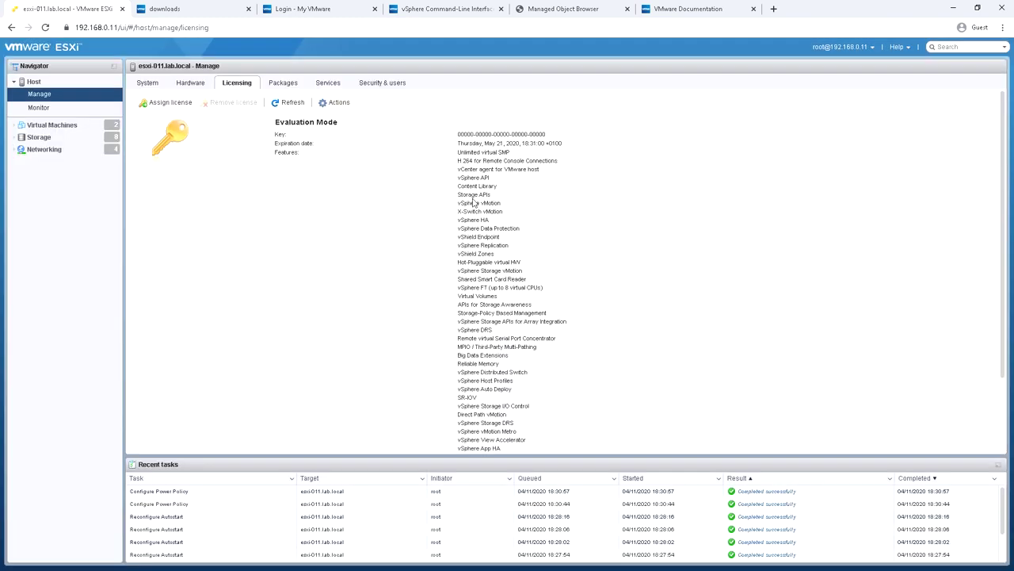
Examine the full list of licensed features, down to Workload Management at the end
{"action": "scroll", "coordinate": [474, 203], "scroll_direction": "down", "scroll_amount": 2}
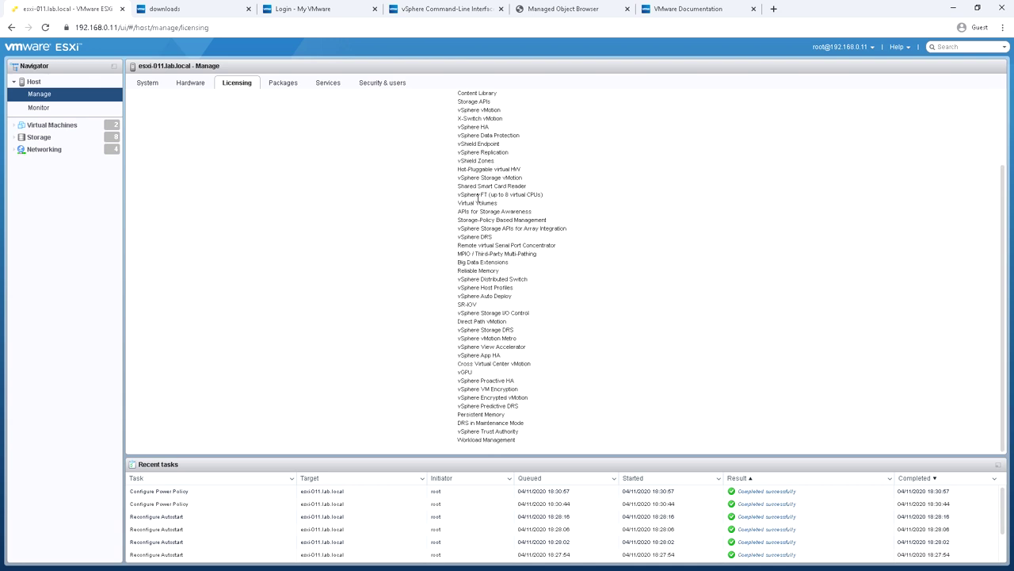
{"action": "scroll", "coordinate": [478, 196], "scroll_direction": "up", "scroll_amount": 2}
{"action": "scroll", "coordinate": [478, 197], "scroll_direction": "down", "scroll_amount": 2}
{"action": "scroll", "coordinate": [478, 197], "scroll_direction": "up", "scroll_amount": 2}
{"action": "scroll", "coordinate": [472, 411], "scroll_direction": "down", "scroll_amount": 2}
{"action": "left_click_drag", "start_coordinate": [521, 443], "coordinate": [456, 442]}
Review the packages installed on the host and the options for installing an update, and cancel without installing anything
{"action": "left_click", "coordinate": [277, 84]}
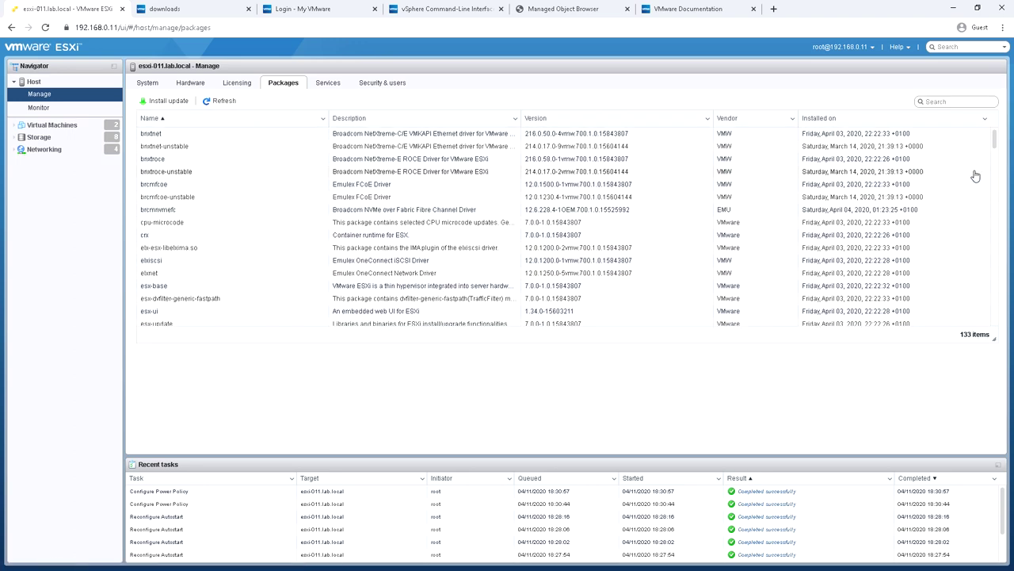
{"action": "mouse_move", "coordinate": [996, 149]}
{"action": "left_mouse_down"}
{"action": "mouse_move", "coordinate": [996, 229]}
{"action": "mouse_move", "coordinate": [1000, 150]}
{"action": "left_mouse_up"}
{"action": "left_click", "coordinate": [418, 210]}
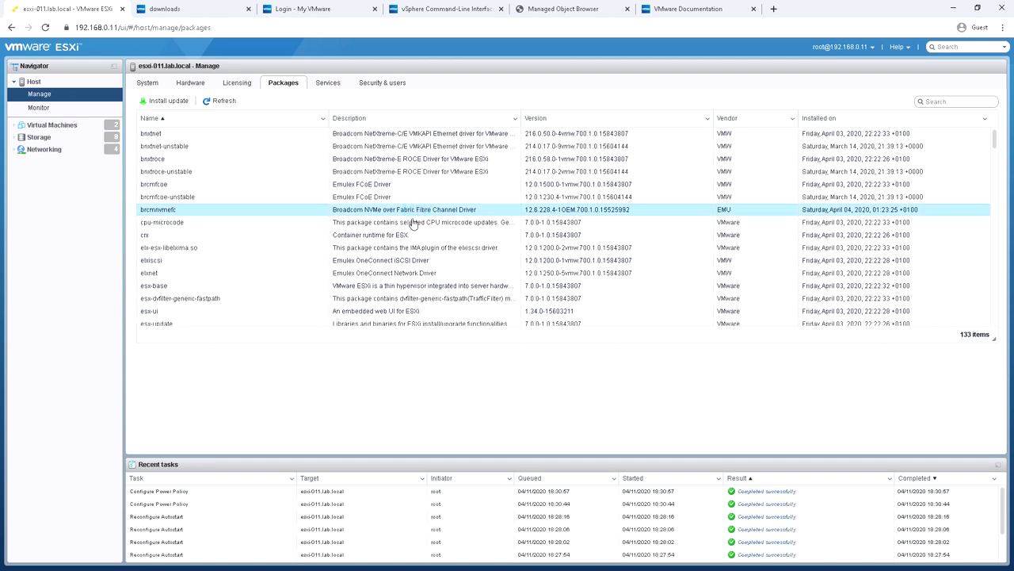
{"action": "left_click", "coordinate": [447, 259]}
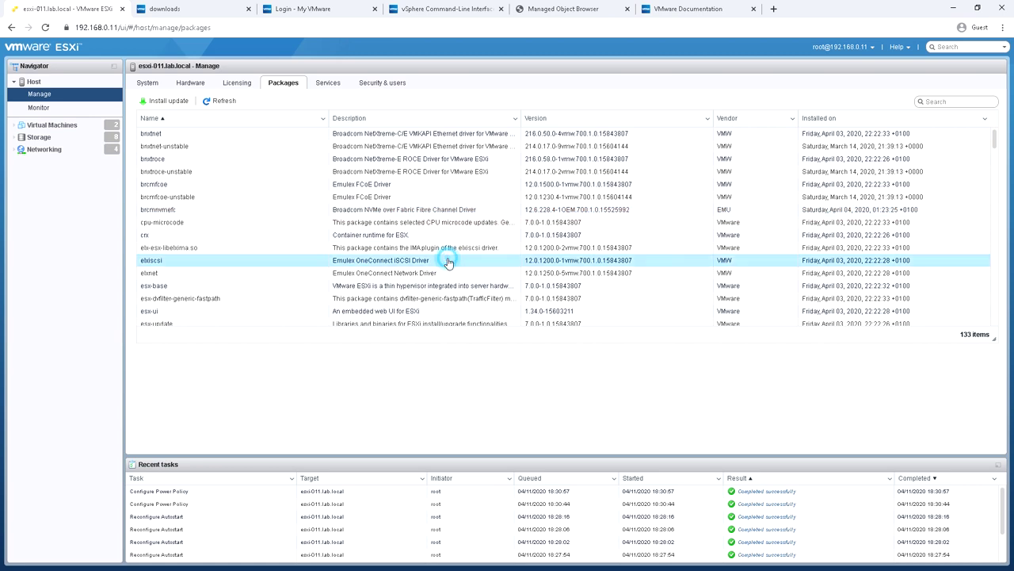
{"action": "left_click", "coordinate": [167, 101]}
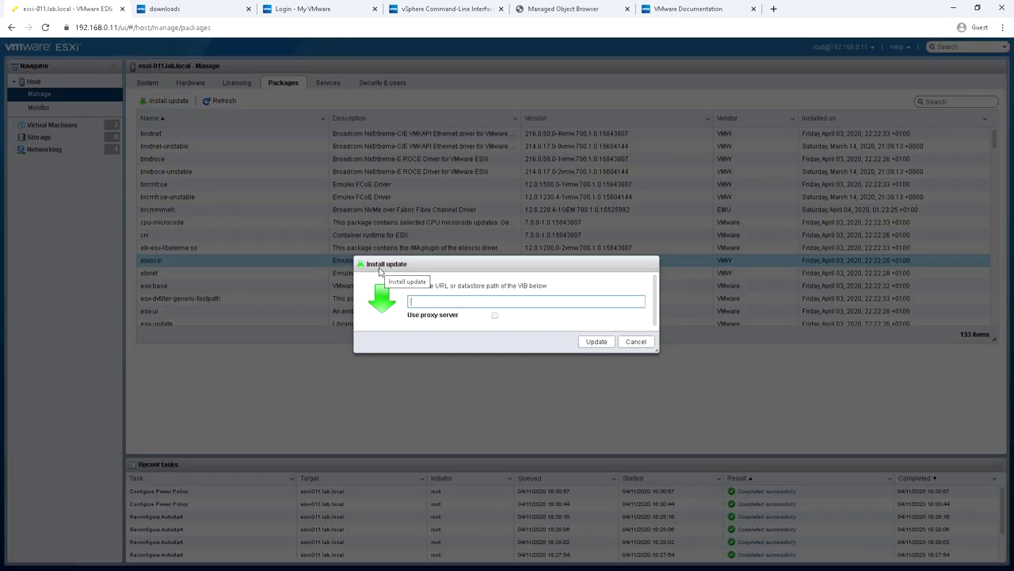
{"action": "left_click", "coordinate": [637, 343]}
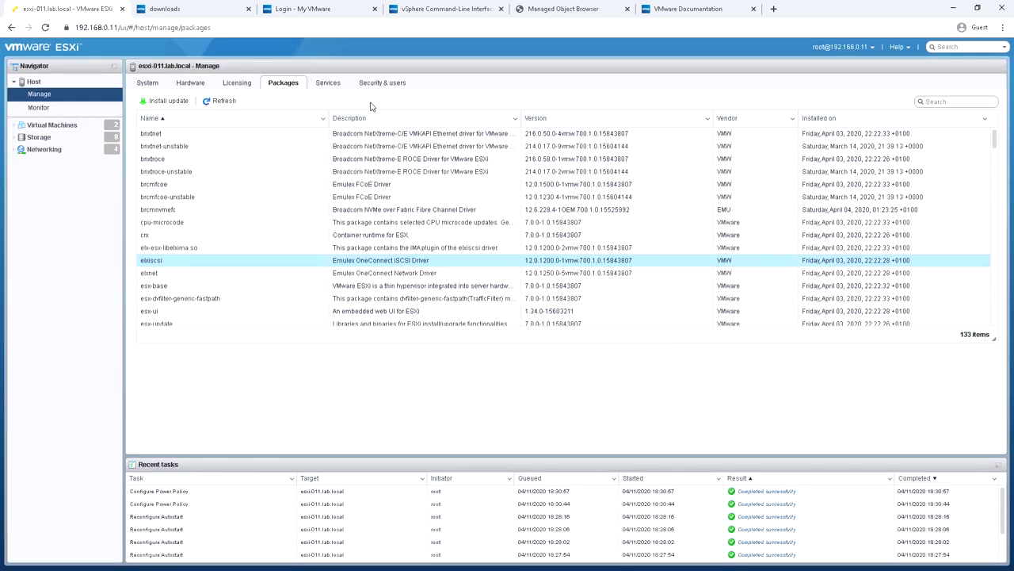
Review the host's services, viewing the ESXi Shell startup policy choices without changing them, and select the SSH service
{"action": "left_click", "coordinate": [328, 83]}
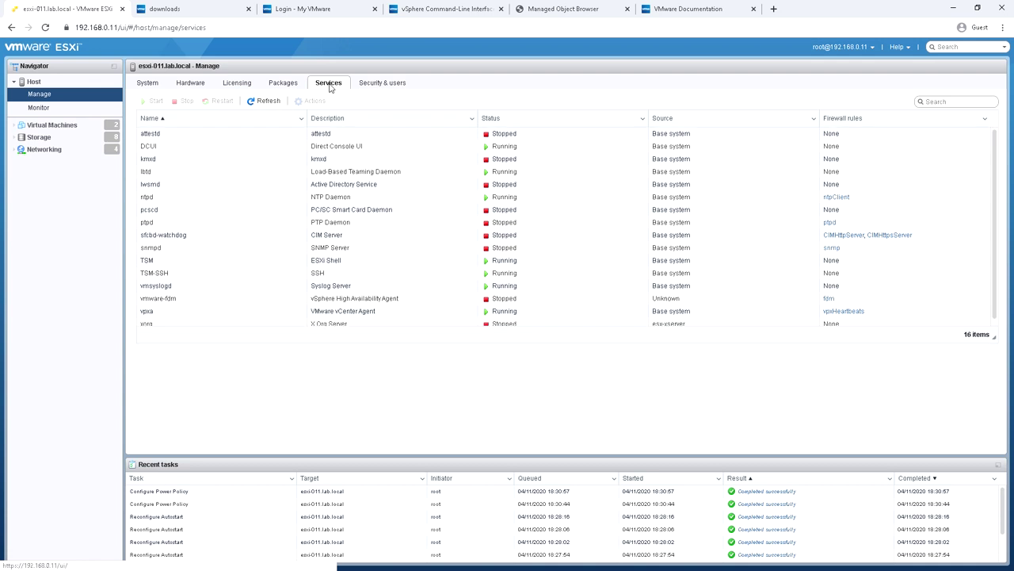
{"action": "left_click", "coordinate": [399, 278]}
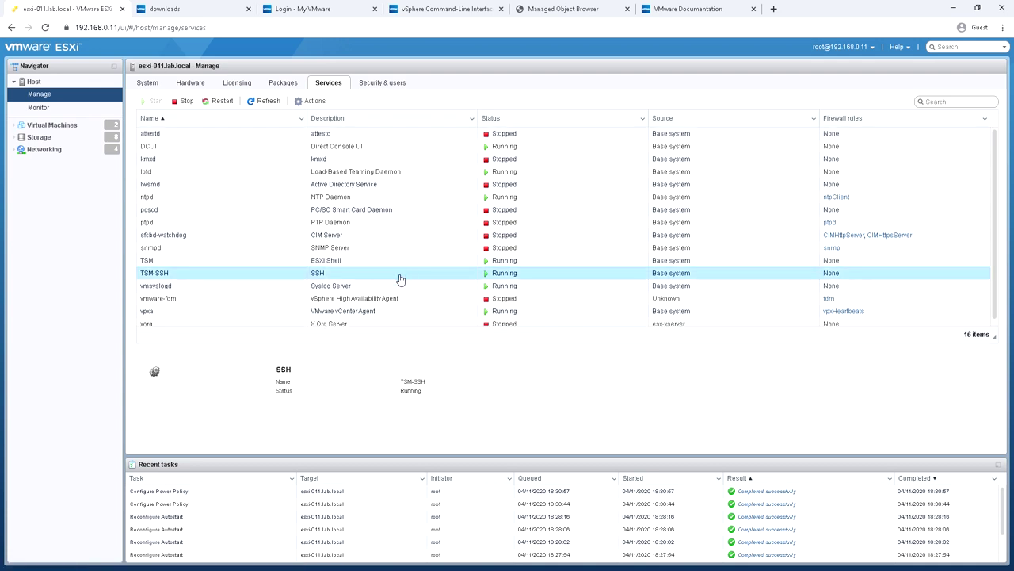
{"action": "left_click", "coordinate": [399, 260]}
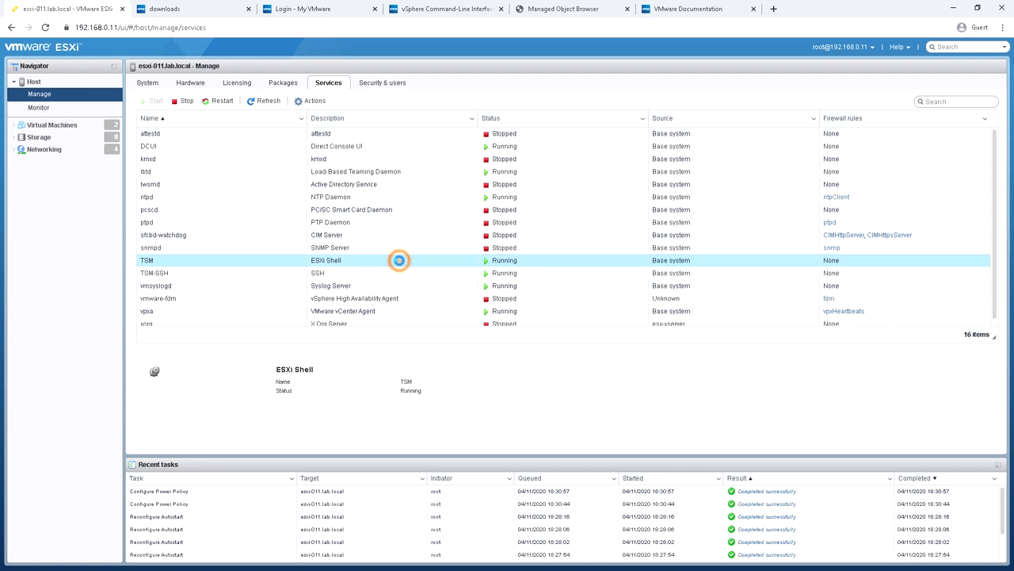
{"action": "right_click", "coordinate": [398, 260]}
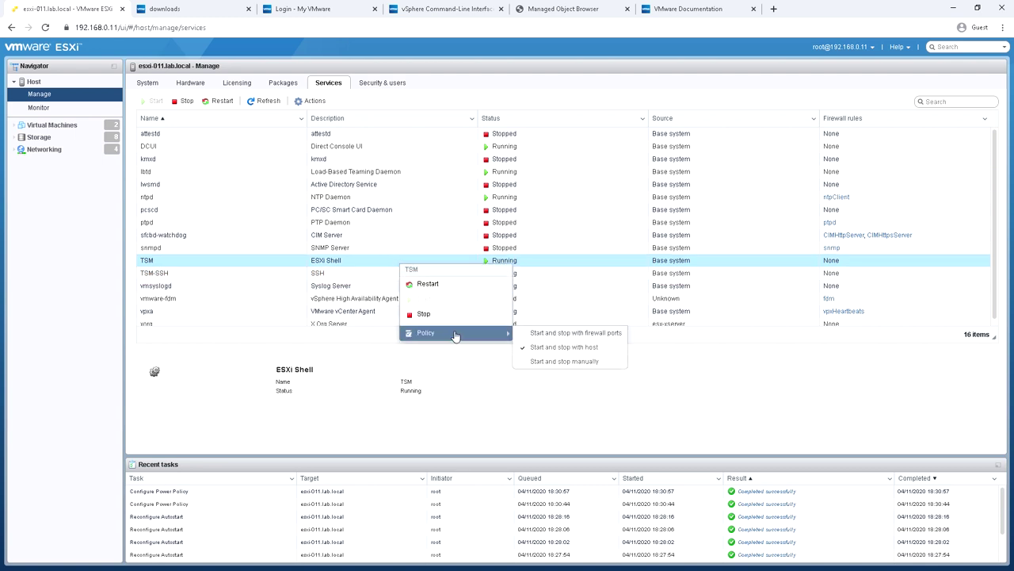
{"action": "mouse_move", "coordinate": [448, 333]}
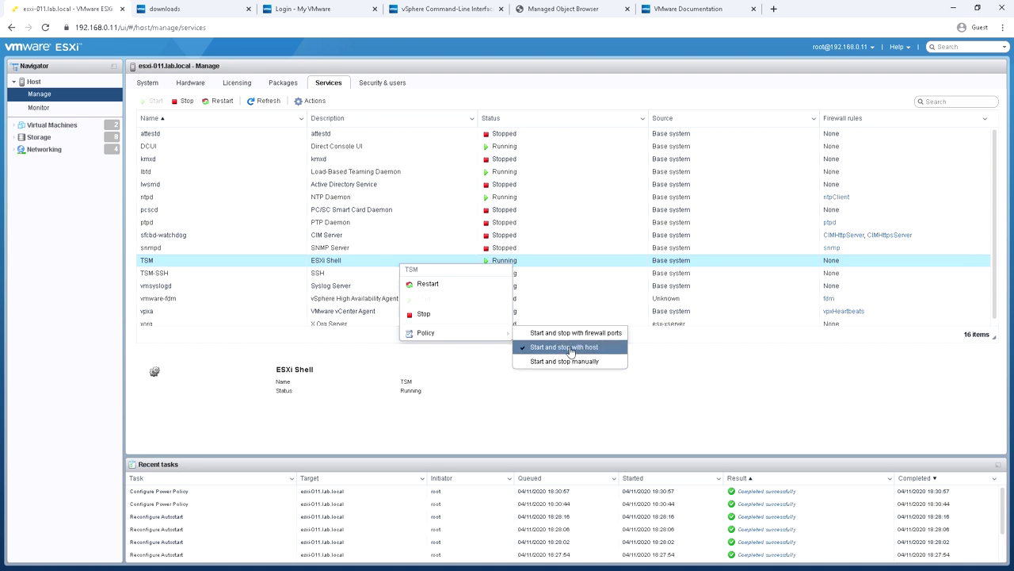
{"action": "left_click", "coordinate": [359, 274]}
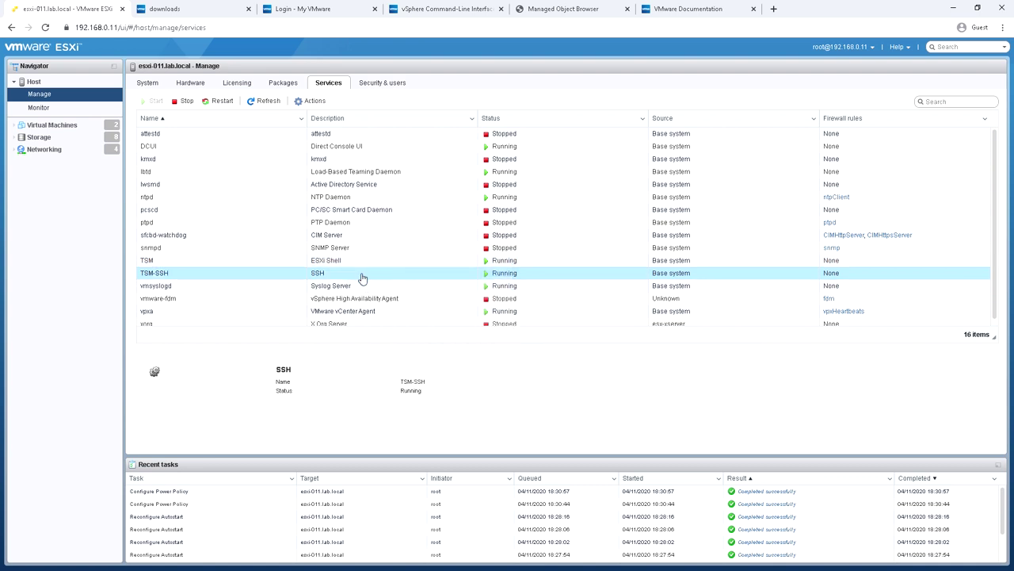
View the SSH service's startup policy choices and leave the policy as it is
{"action": "right_click", "coordinate": [361, 273]}
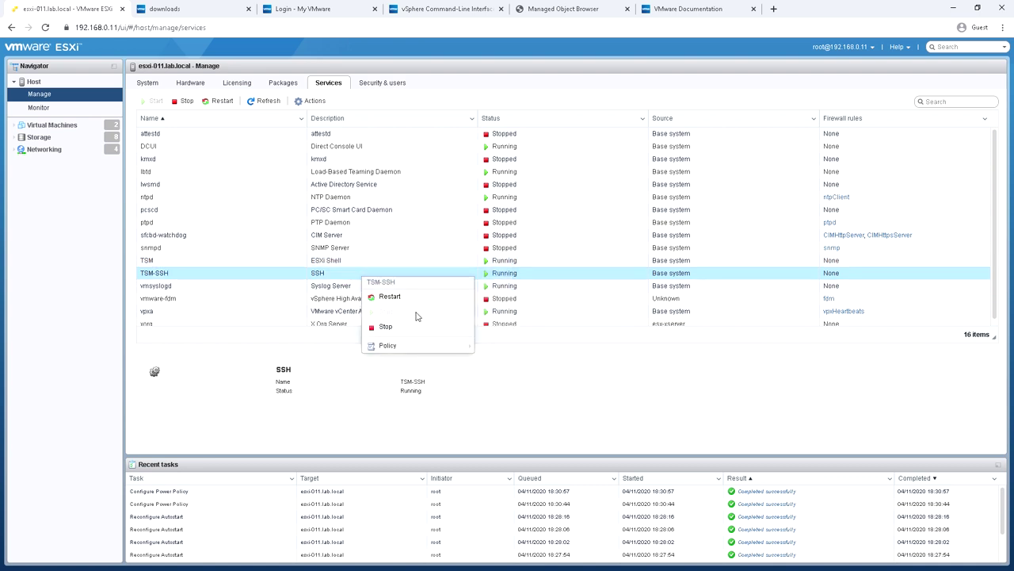
{"action": "mouse_move", "coordinate": [421, 347]}
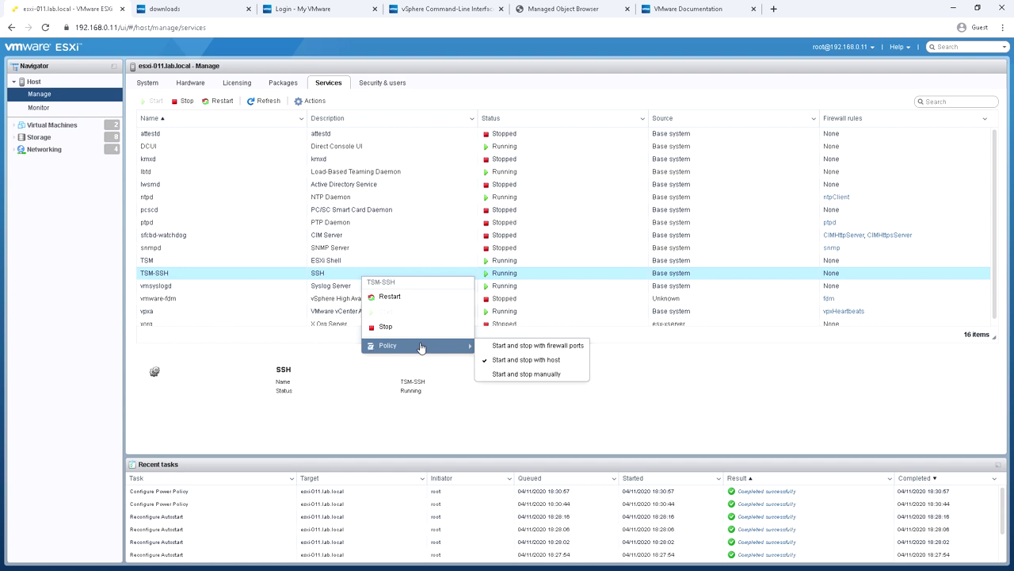
{"action": "left_click", "coordinate": [408, 274]}
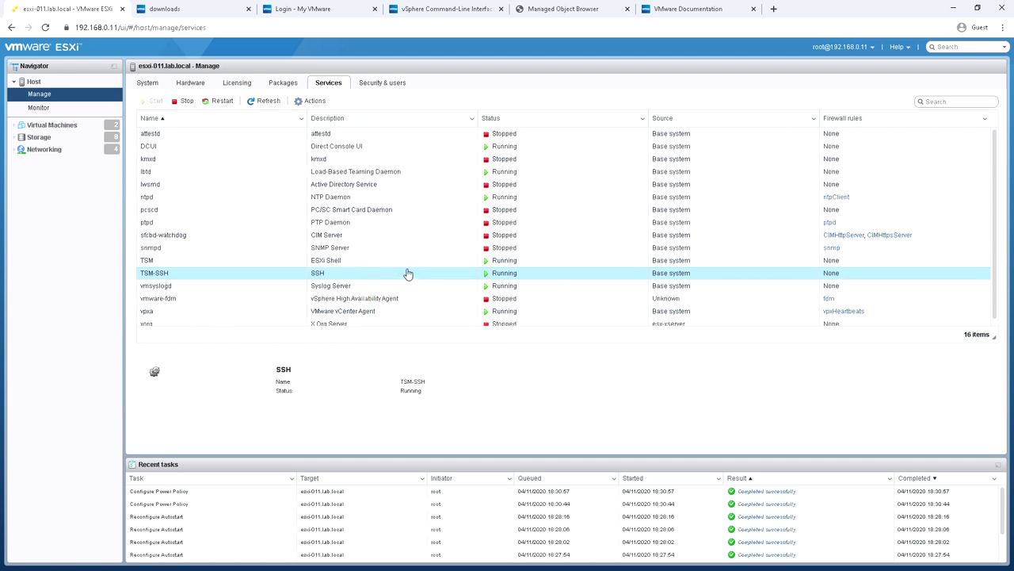
Review the host's security acceptance level and its available options, and cancel without changing the level
{"action": "left_click", "coordinate": [382, 84]}
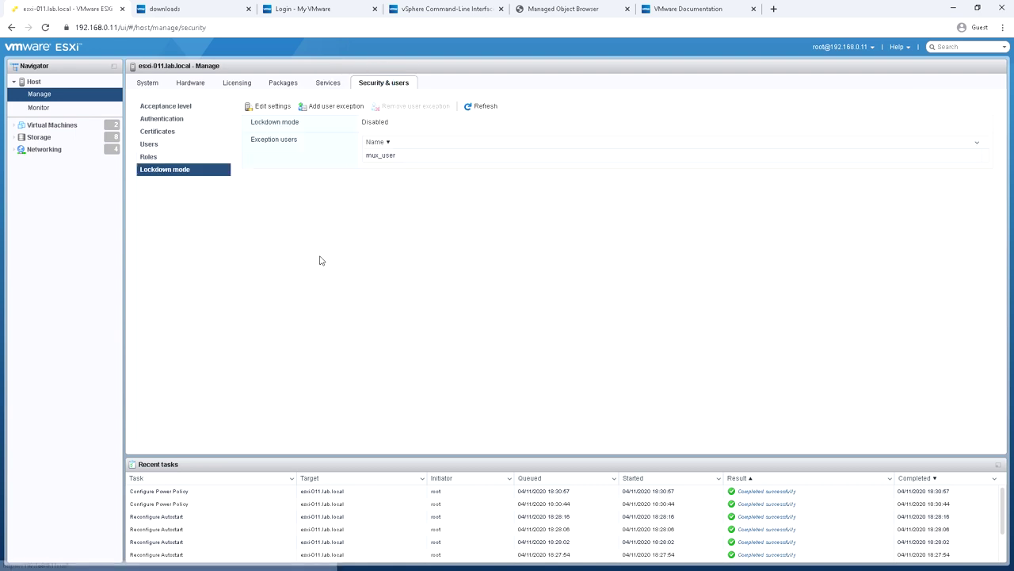
{"action": "left_click", "coordinate": [173, 107]}
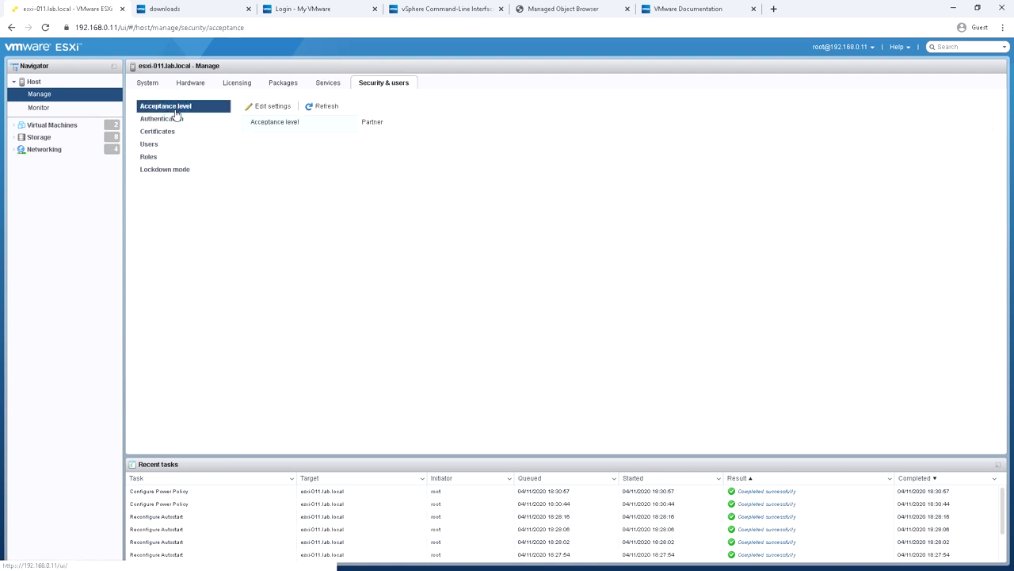
{"action": "left_click", "coordinate": [268, 106]}
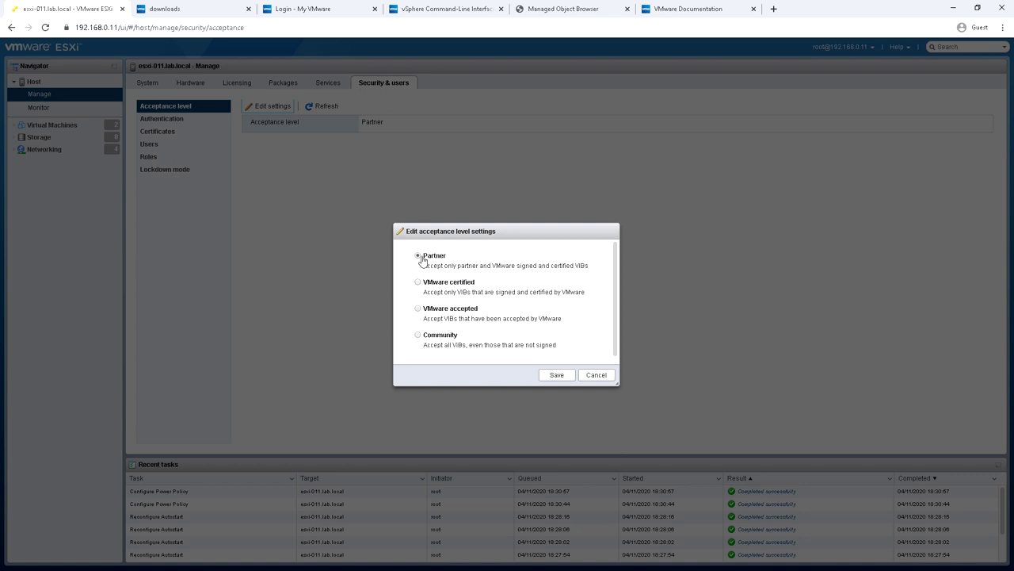
{"action": "left_click", "coordinate": [590, 377]}
Review the host's authentication settings and the details required to join a domain, and cancel without joining
{"action": "left_click", "coordinate": [181, 125]}
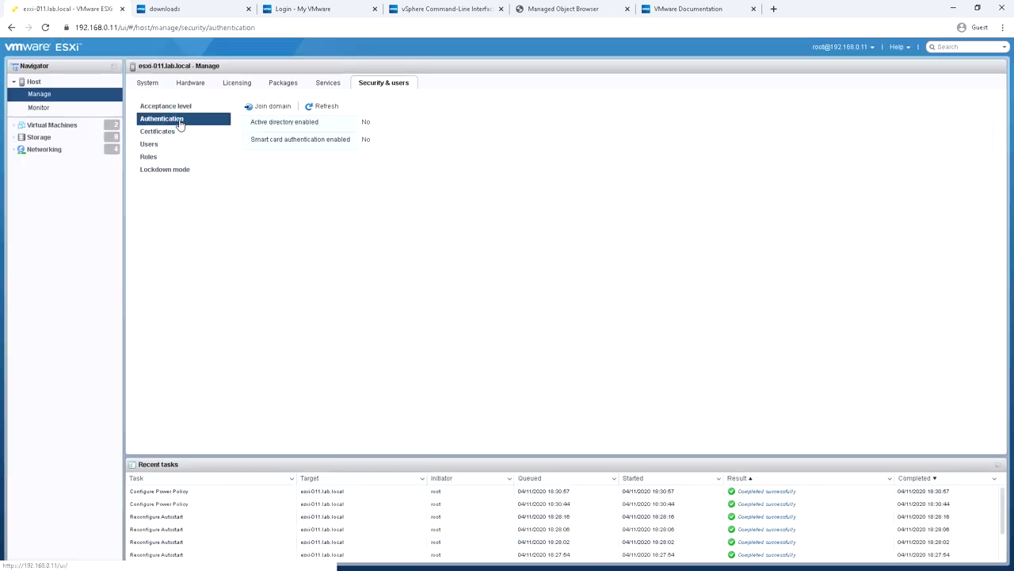
{"action": "left_click", "coordinate": [272, 108]}
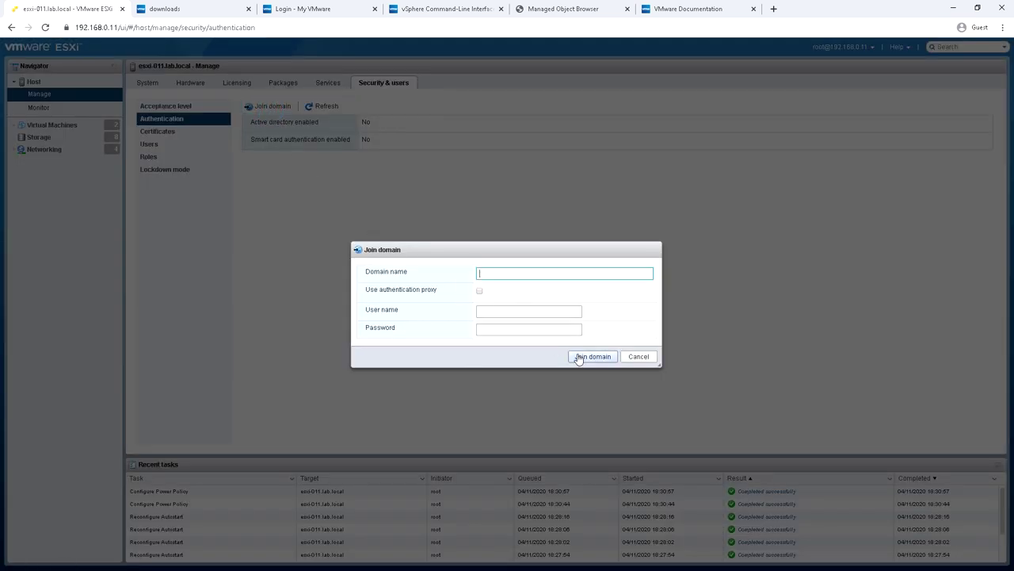
{"action": "left_click", "coordinate": [636, 357]}
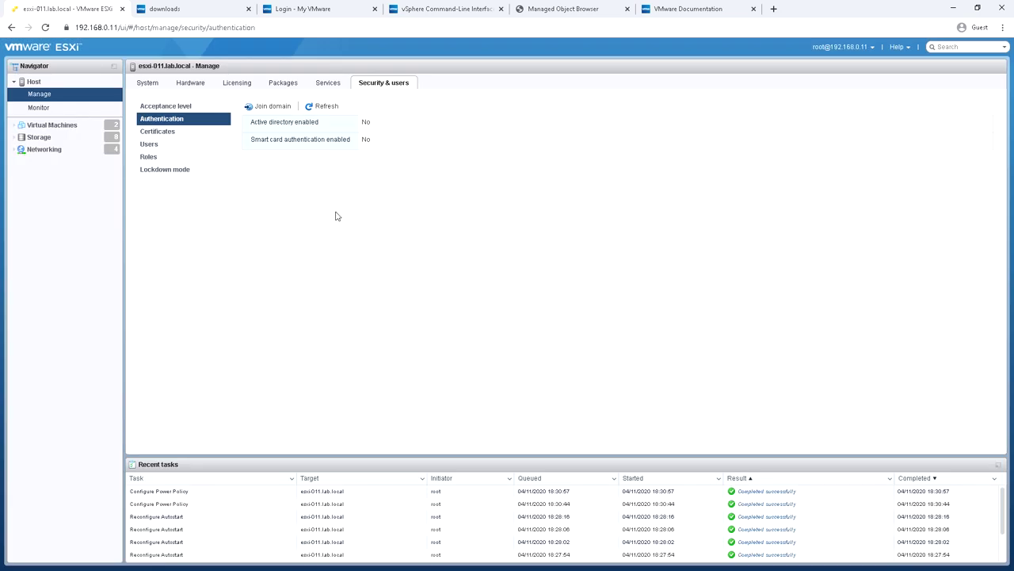
Review the host's certificate details and local users, including the fields for adding a user, and cancel without adding one
{"action": "left_click", "coordinate": [166, 133]}
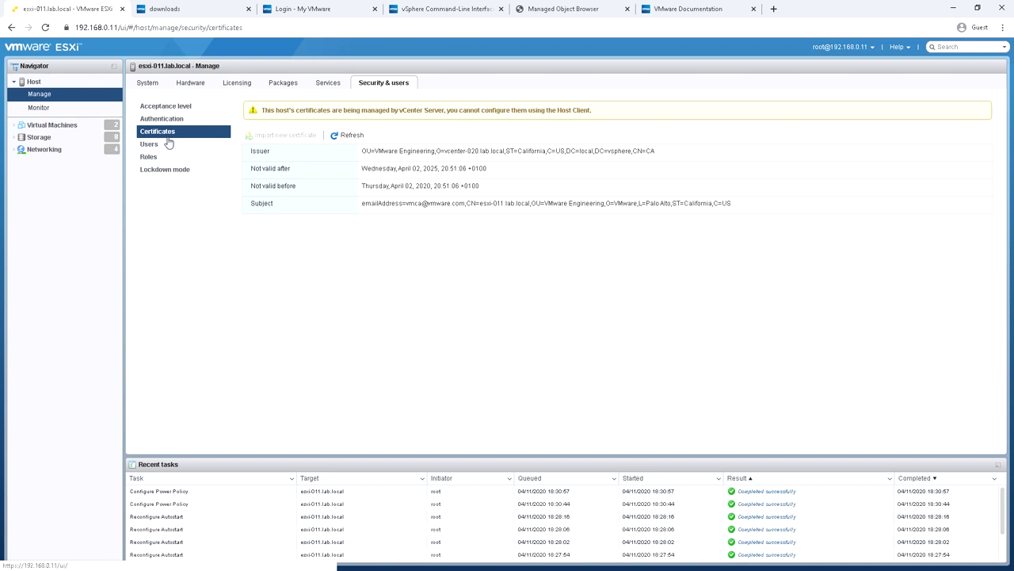
{"action": "left_click", "coordinate": [167, 143]}
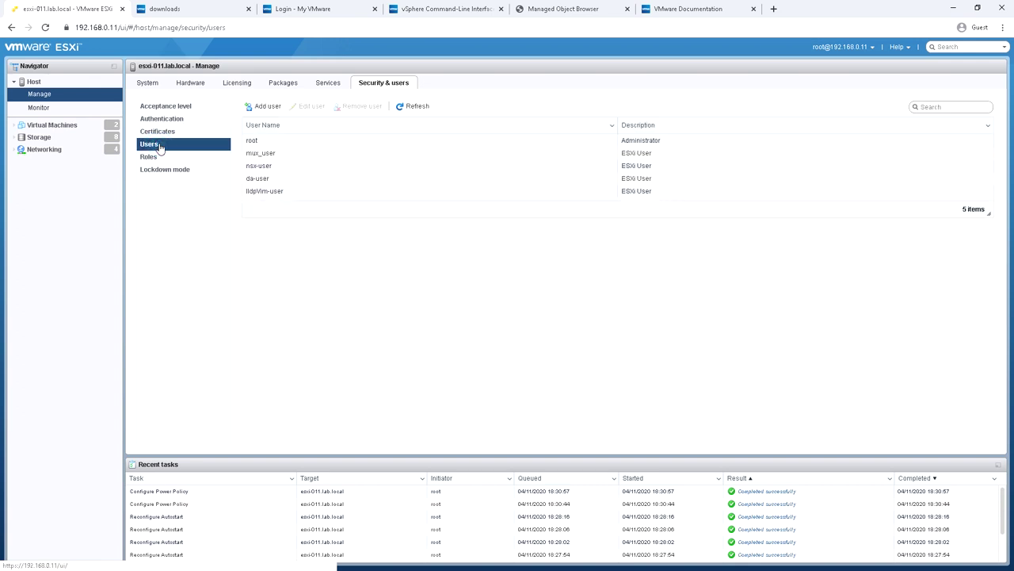
{"action": "left_click", "coordinate": [266, 106]}
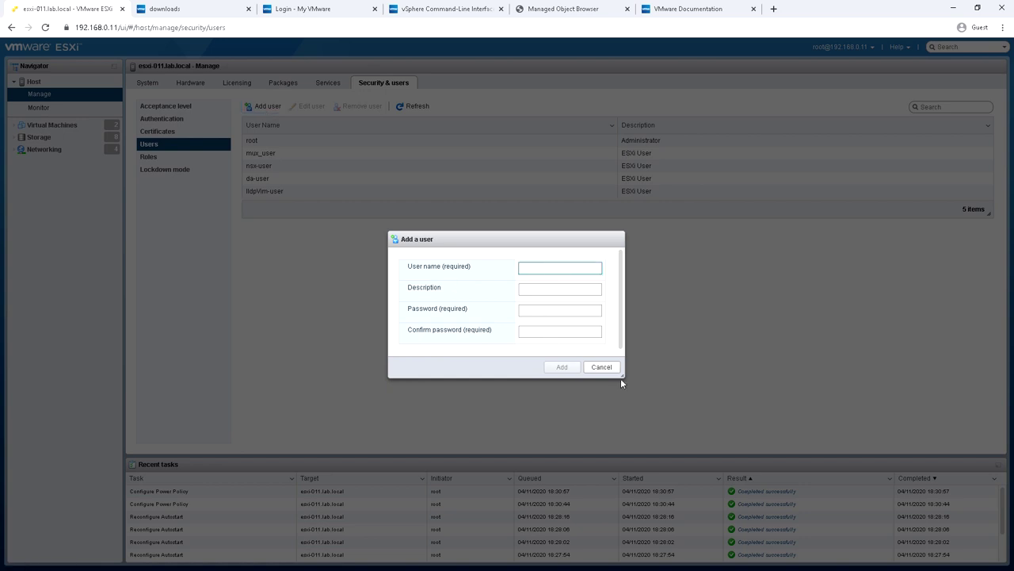
{"action": "left_click", "coordinate": [601, 367]}
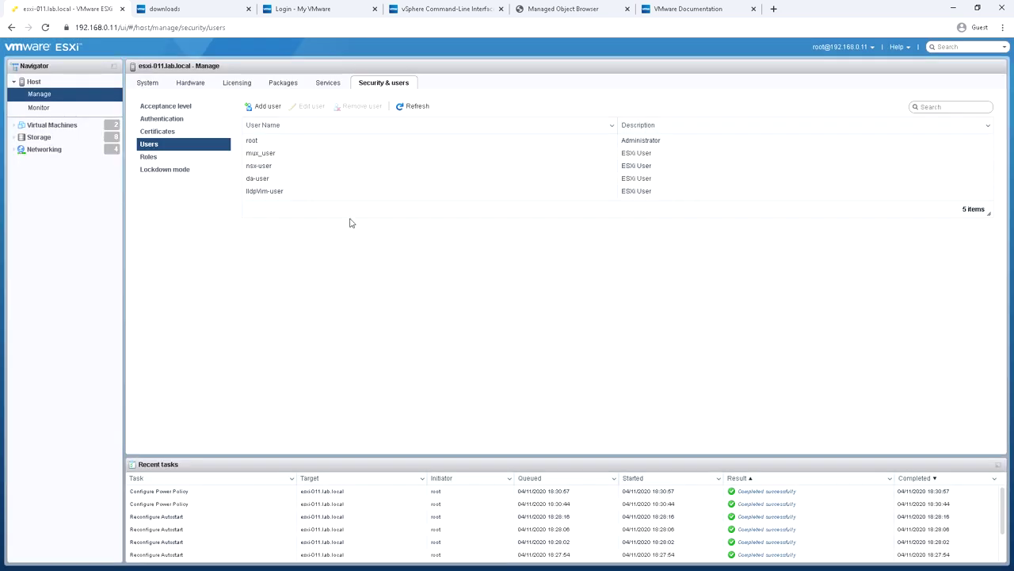
Review the roles defined on the host, comparing the Administrator and Read-only roles
{"action": "left_click", "coordinate": [171, 158]}
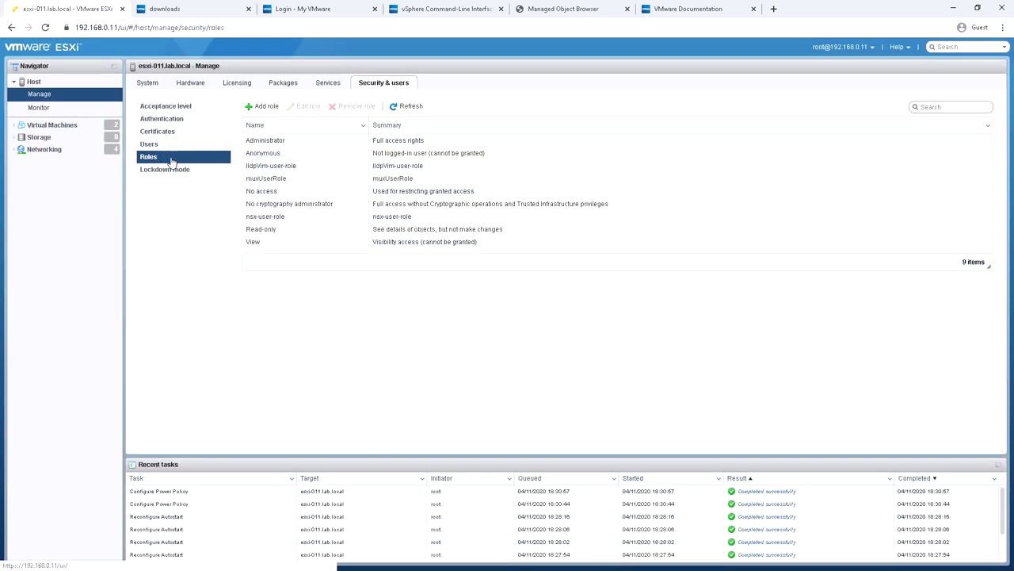
{"action": "left_click", "coordinate": [314, 142]}
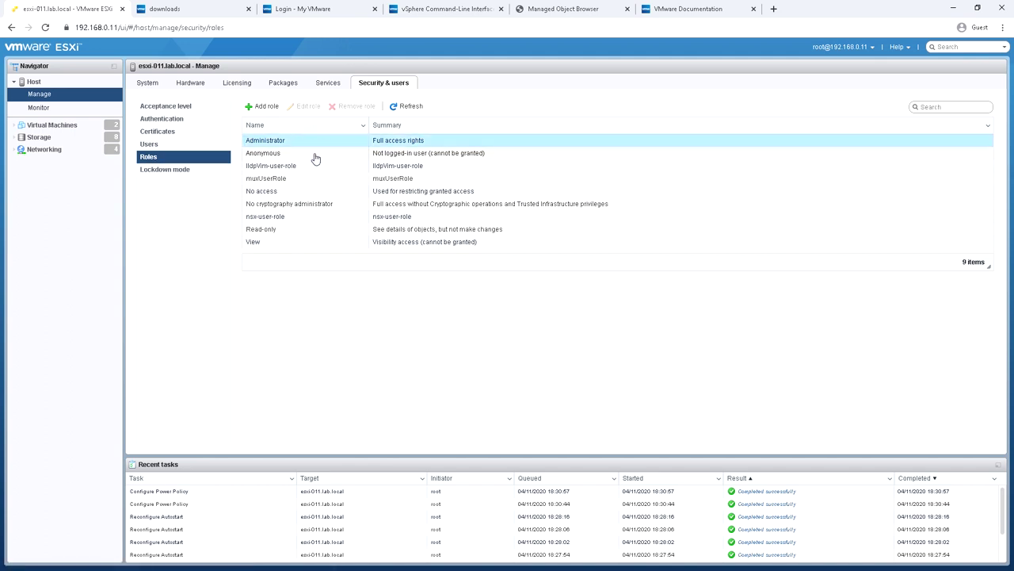
{"action": "left_click", "coordinate": [317, 233]}
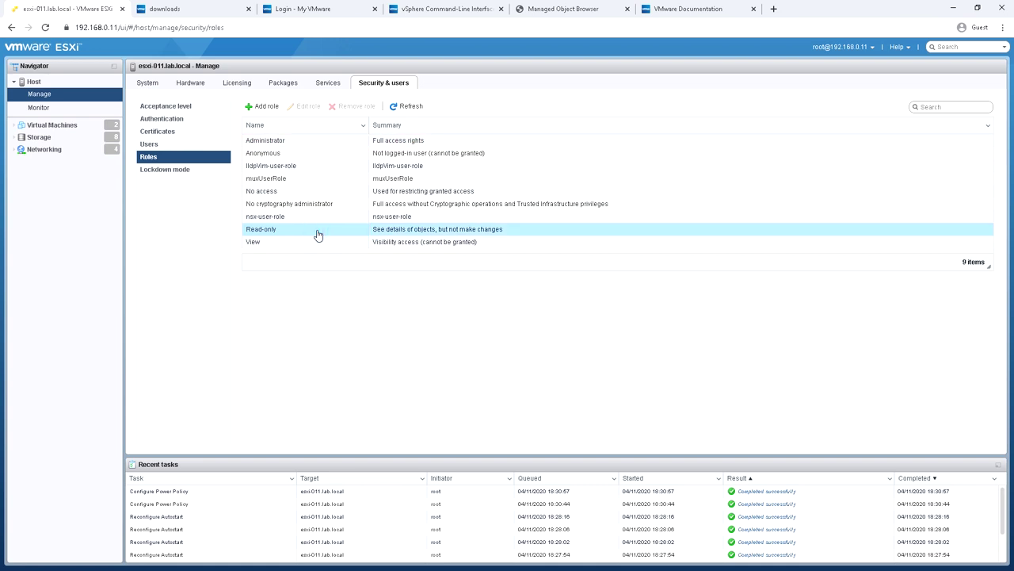
{"action": "left_click", "coordinate": [328, 143]}
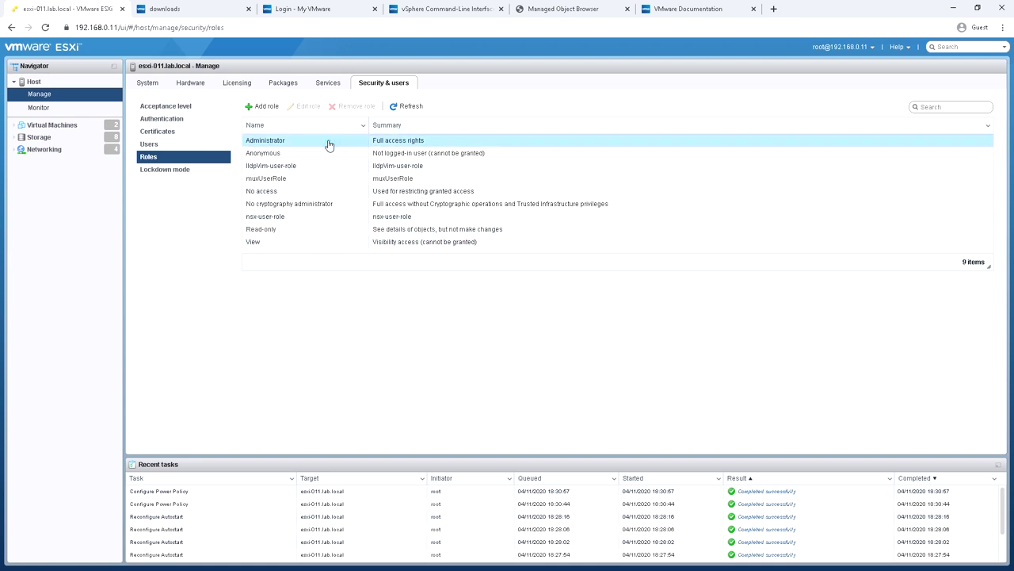
Review the lockdown mode settings, exception users and available lockdown levels, and cancel without changing the mode
{"action": "left_click", "coordinate": [168, 171]}
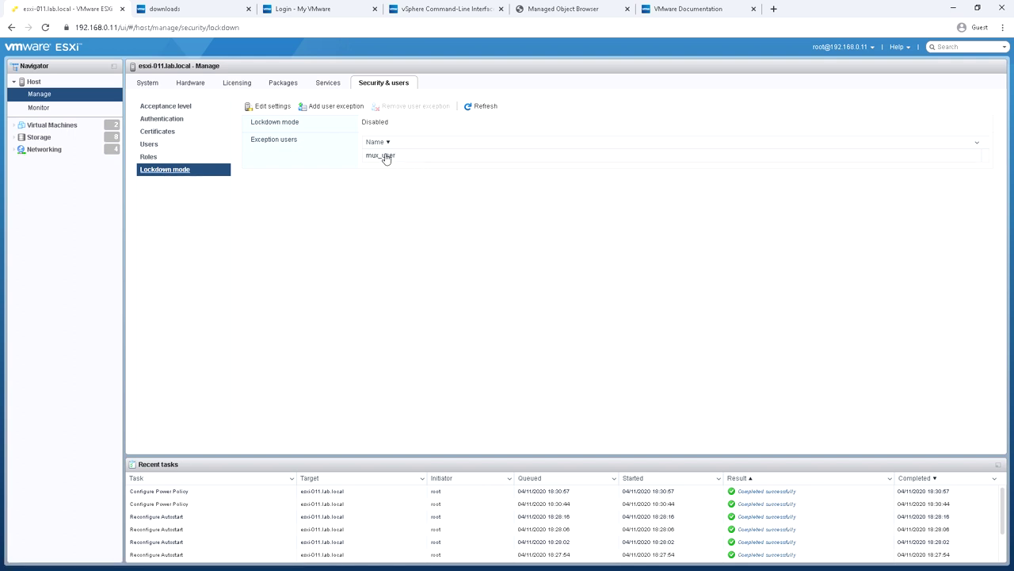
{"action": "left_click", "coordinate": [266, 107]}
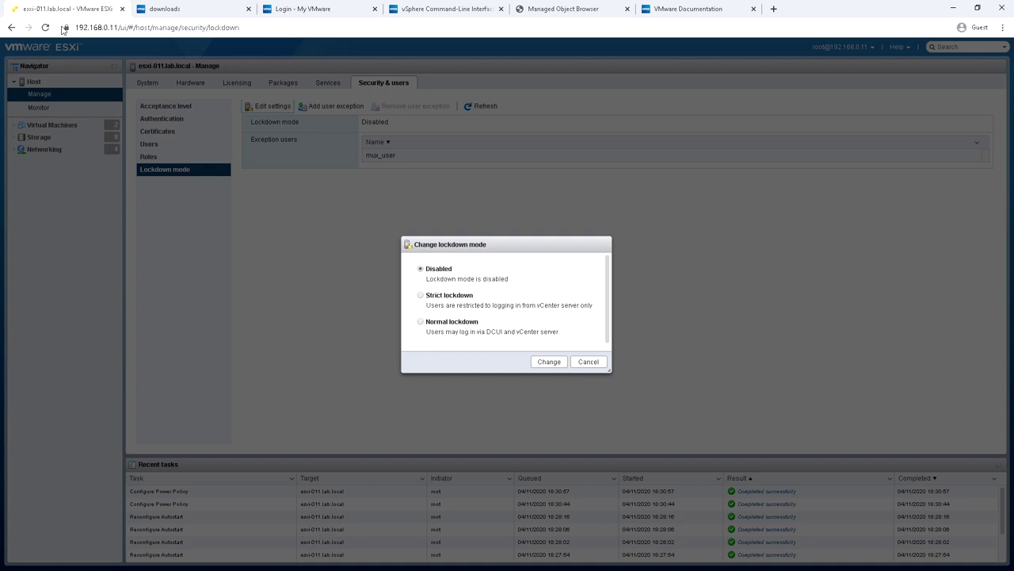
{"action": "left_click", "coordinate": [593, 362]}
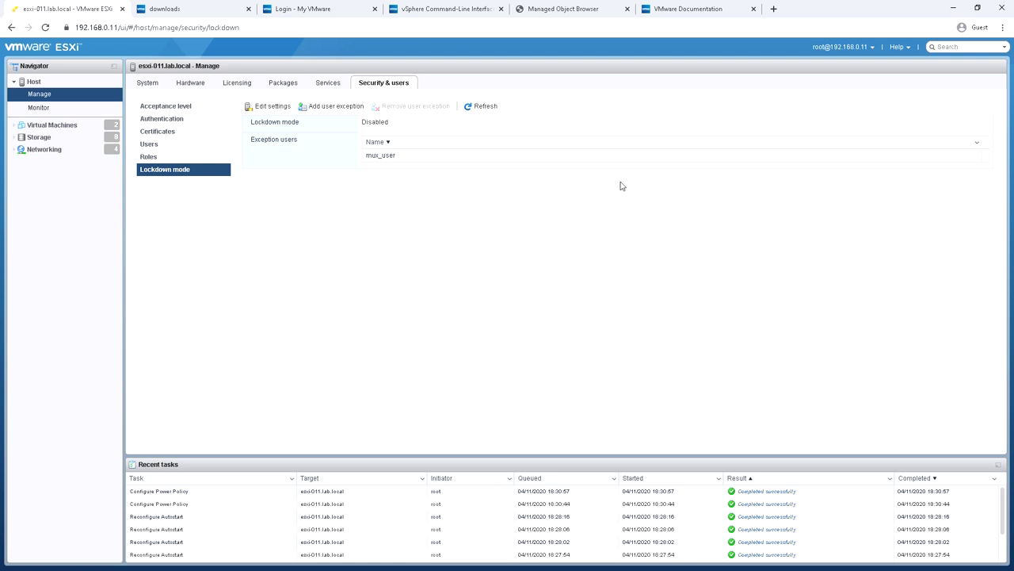
Log the root account out of the ESXi host
{"action": "left_click", "coordinate": [844, 47]}
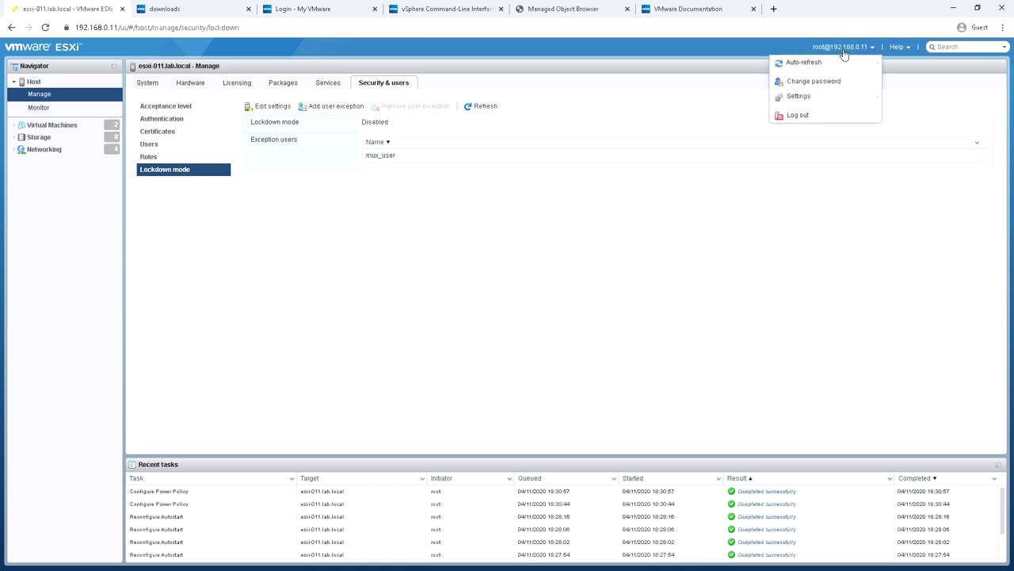
{"action": "left_click", "coordinate": [839, 116]}
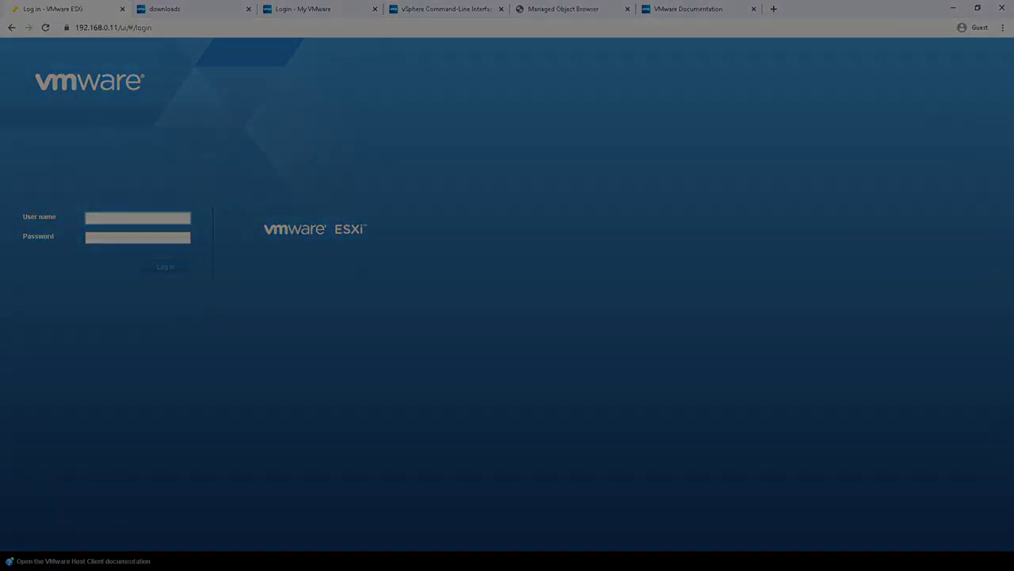